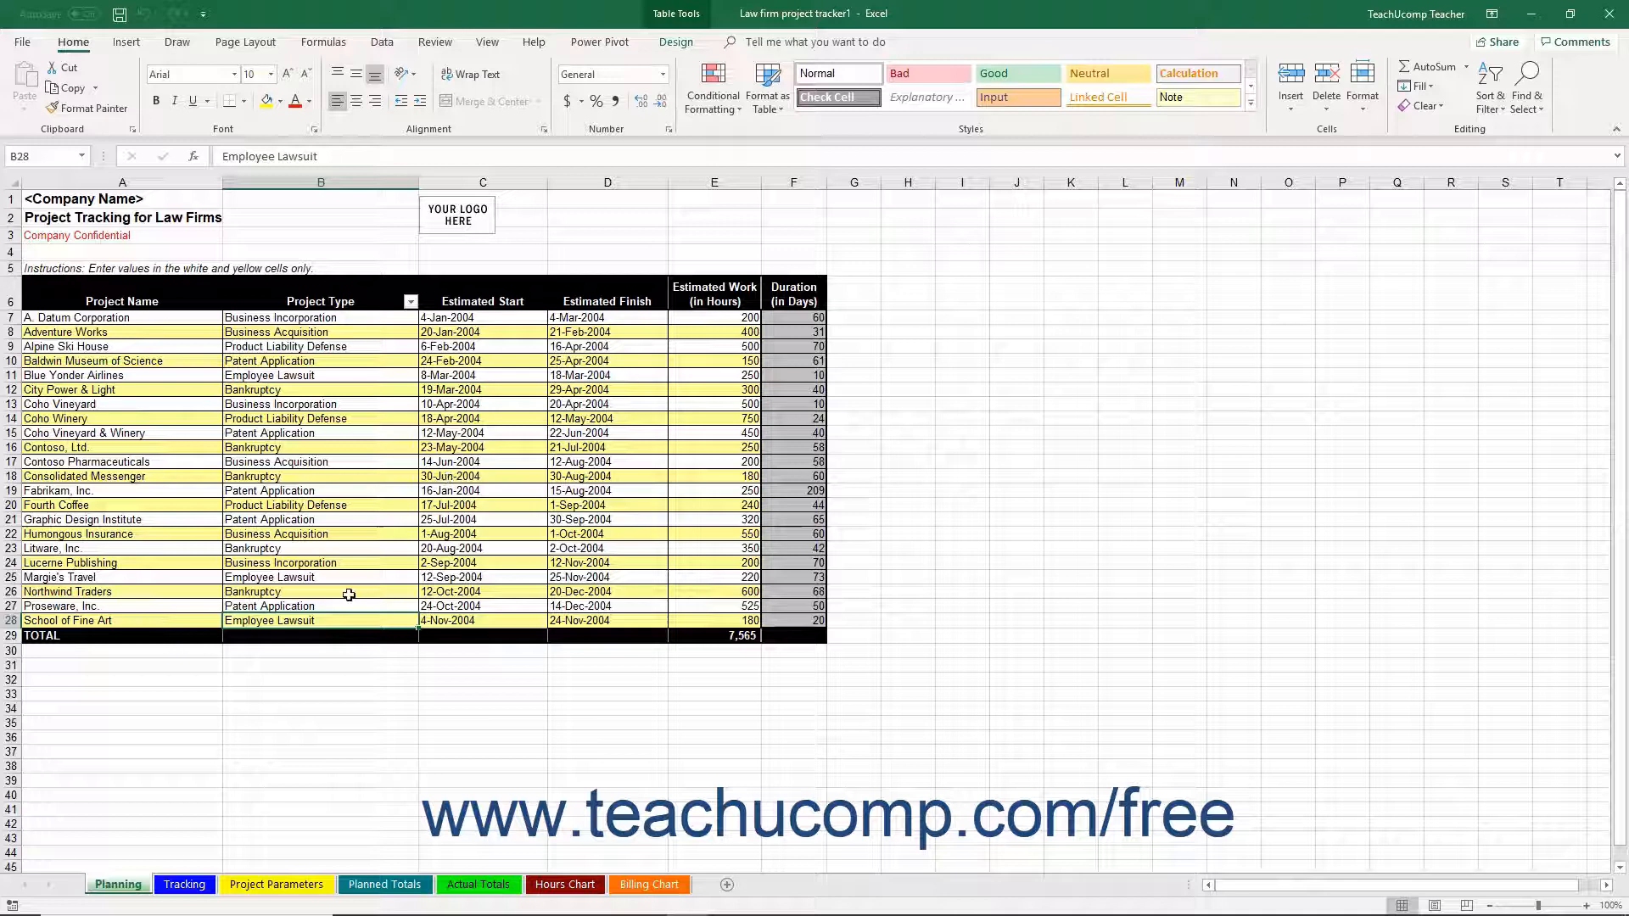
Review the project type names, staff role headings, Blended Rates row and first staffing percentage on Project Parameters
left_click(273, 885)
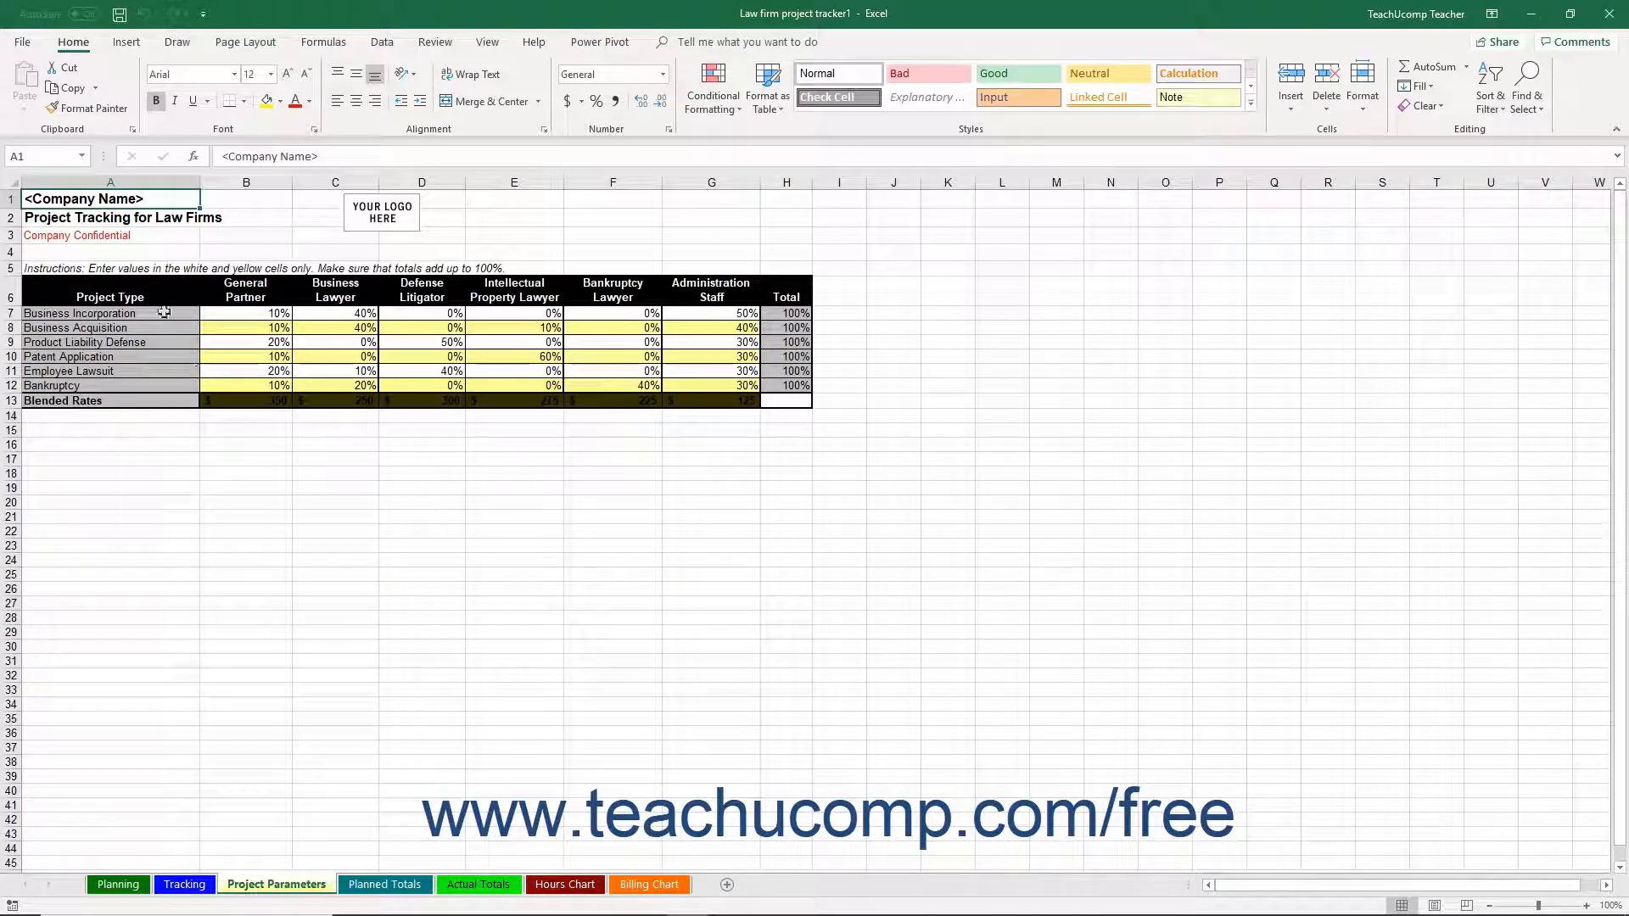
left_click_drag(161, 313, 154, 385)
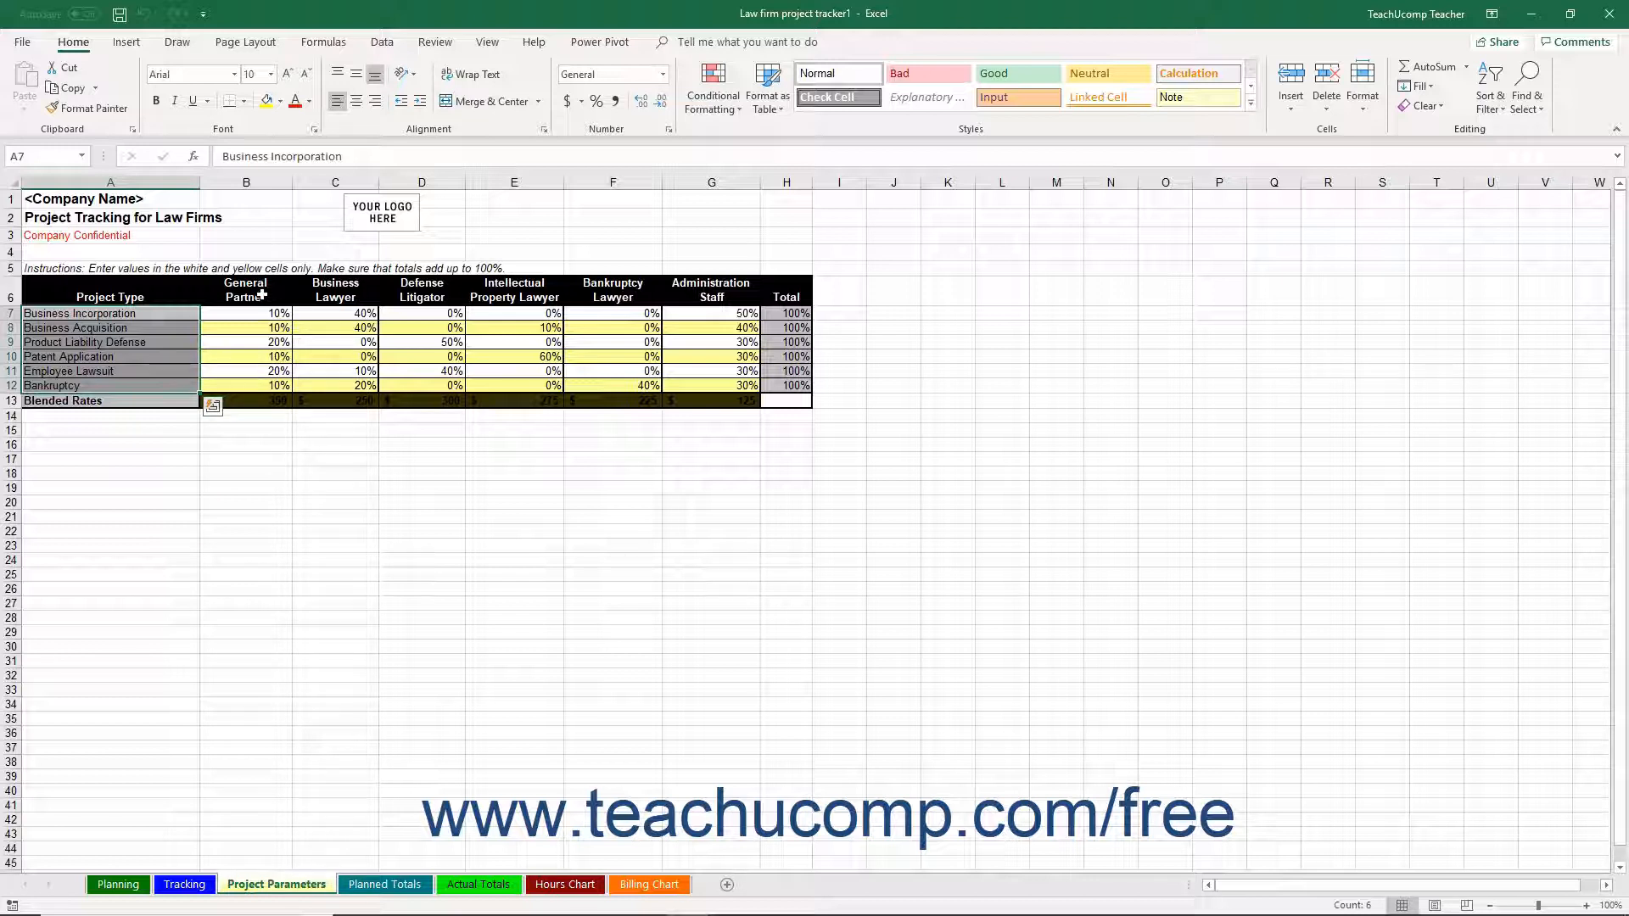
left_click_drag(260, 297, 693, 299)
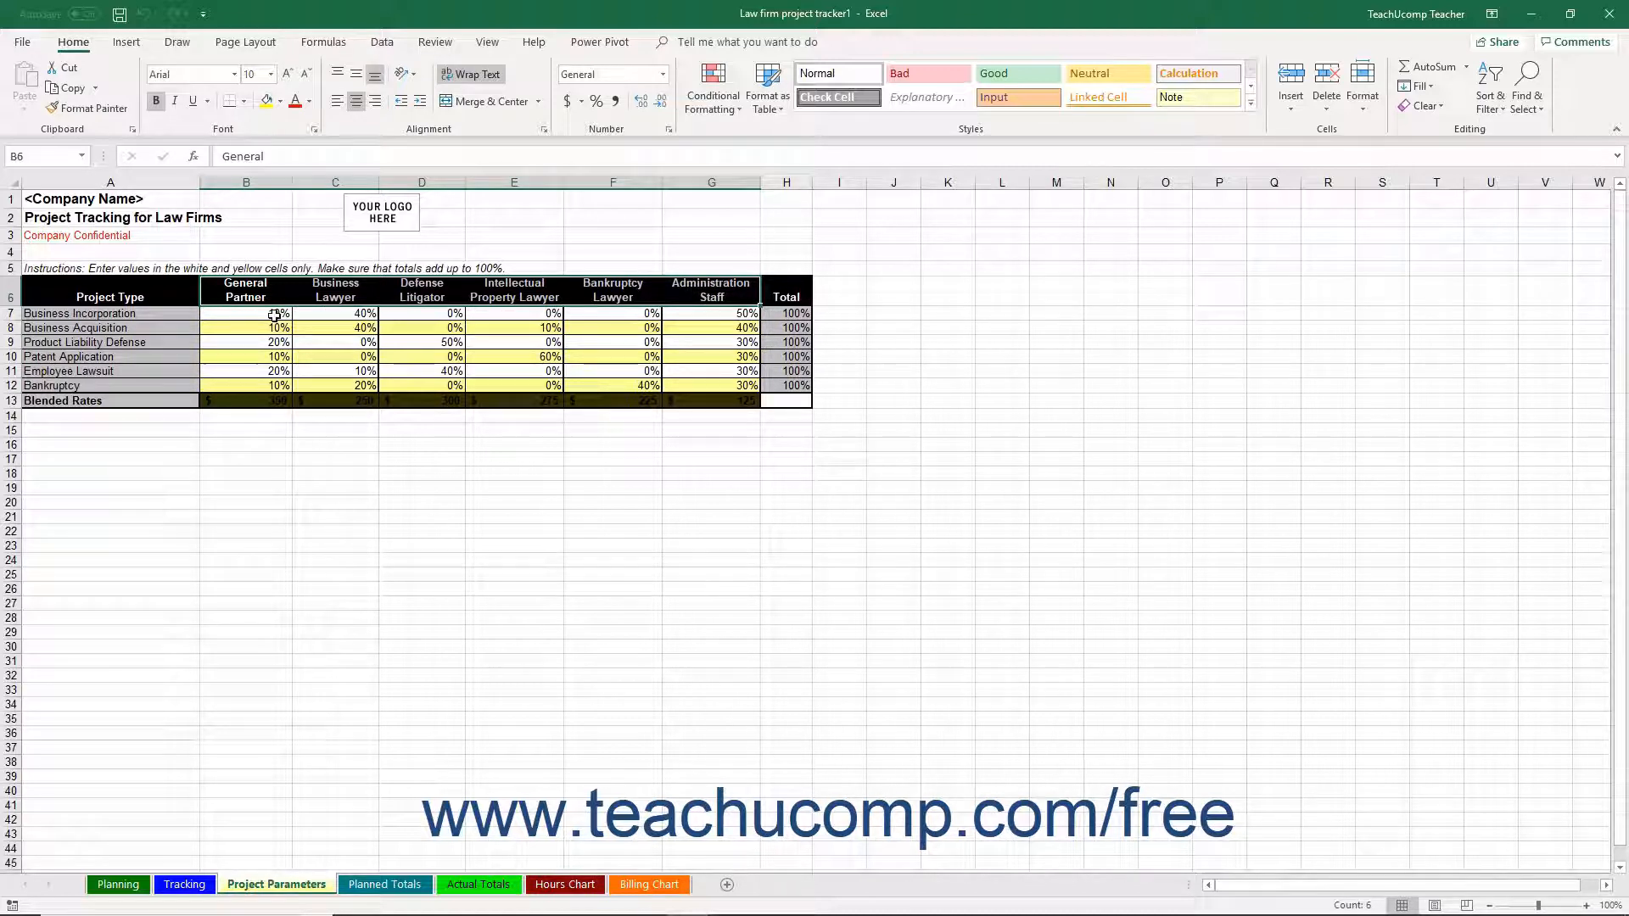
left_click_drag(263, 402, 709, 402)
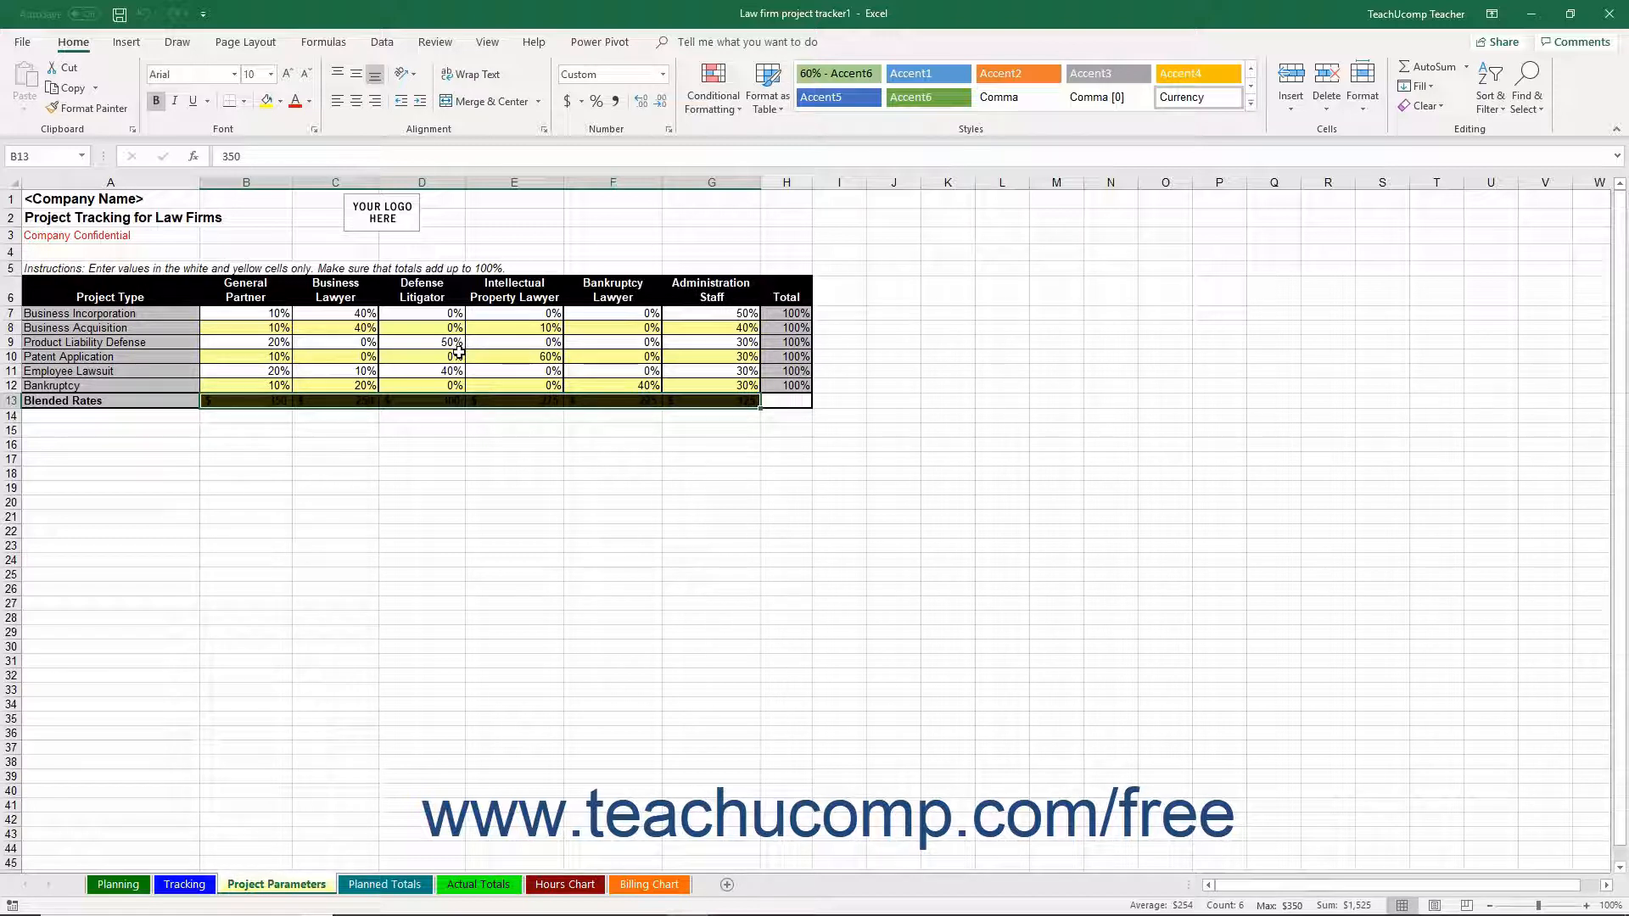
left_click(220, 316)
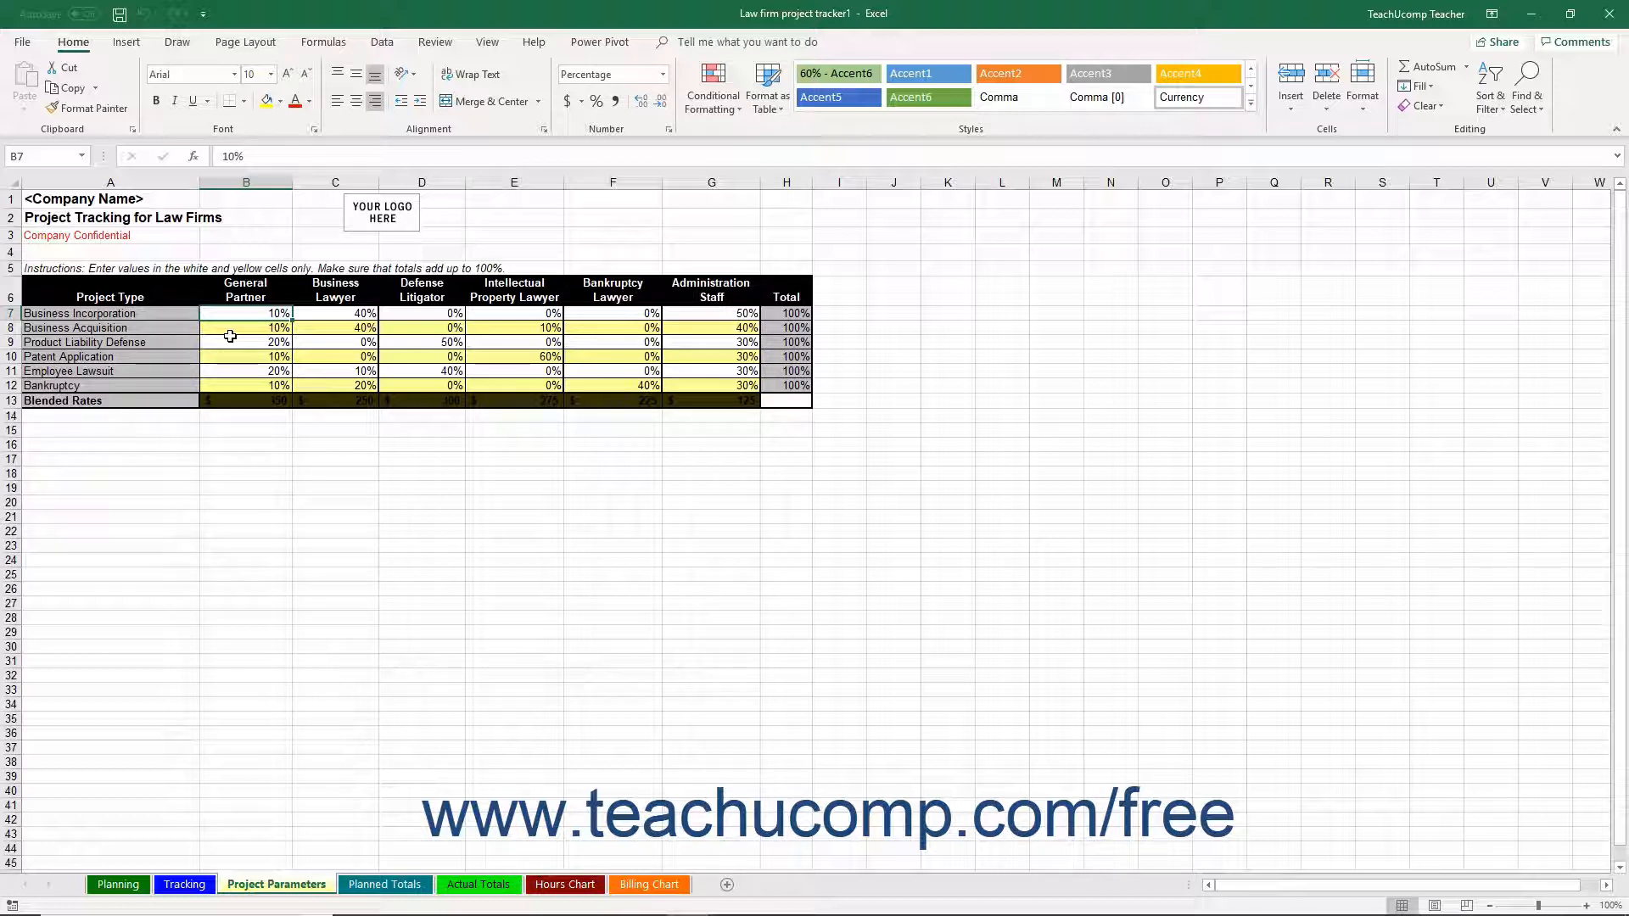
Review the full list of project names in column A of the Planning sheet
left_click(115, 885)
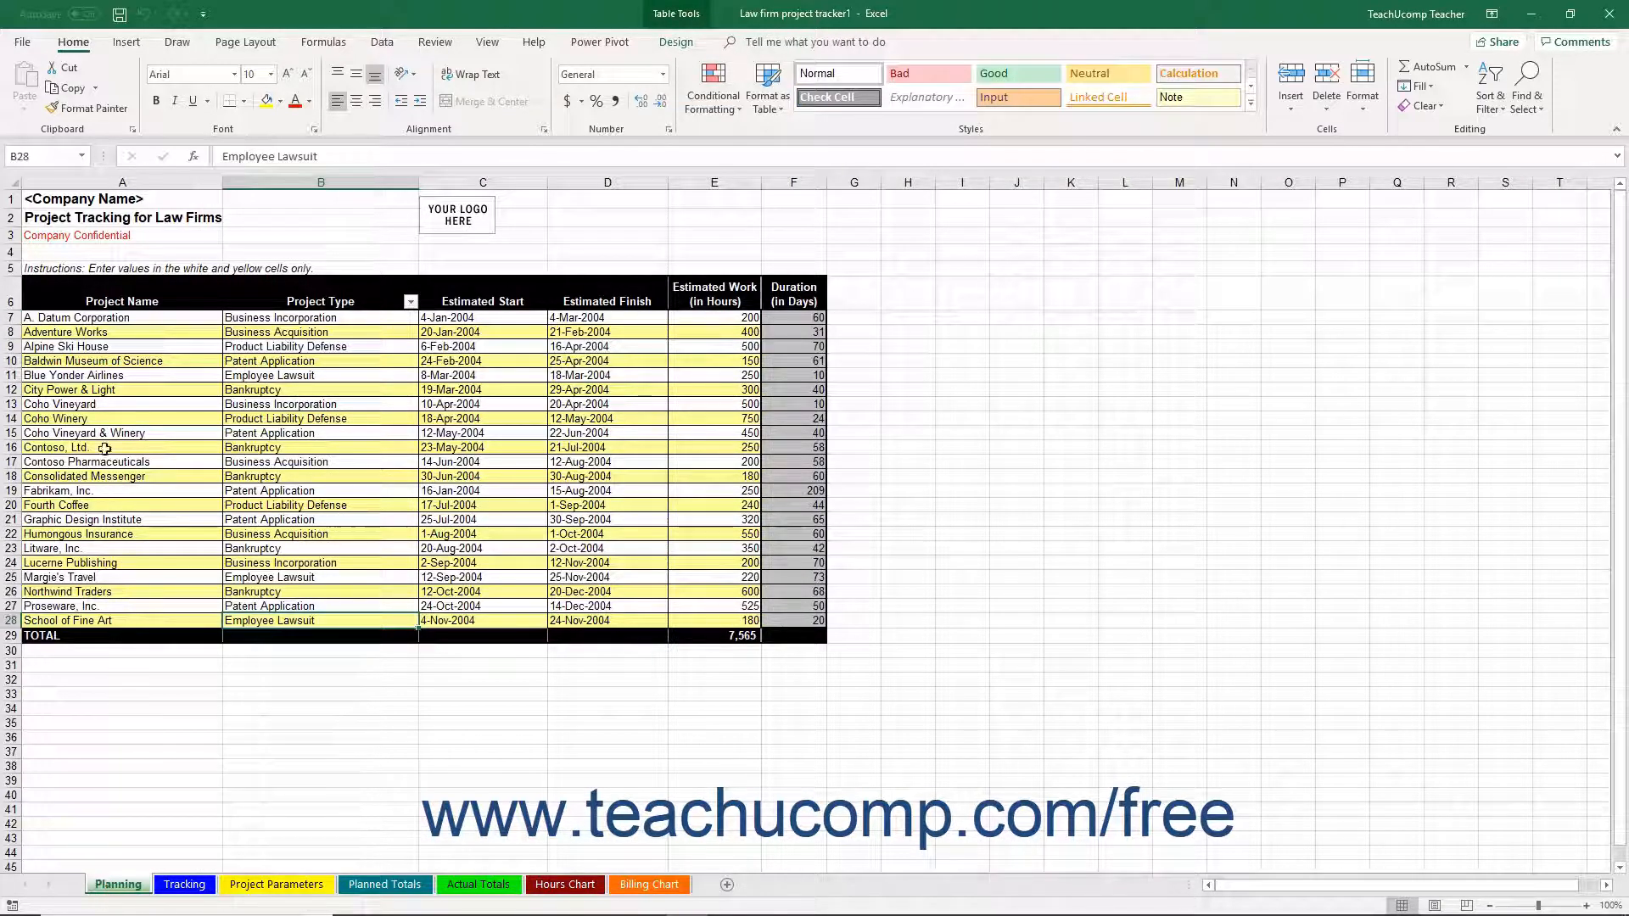
left_click_drag(116, 324, 122, 620)
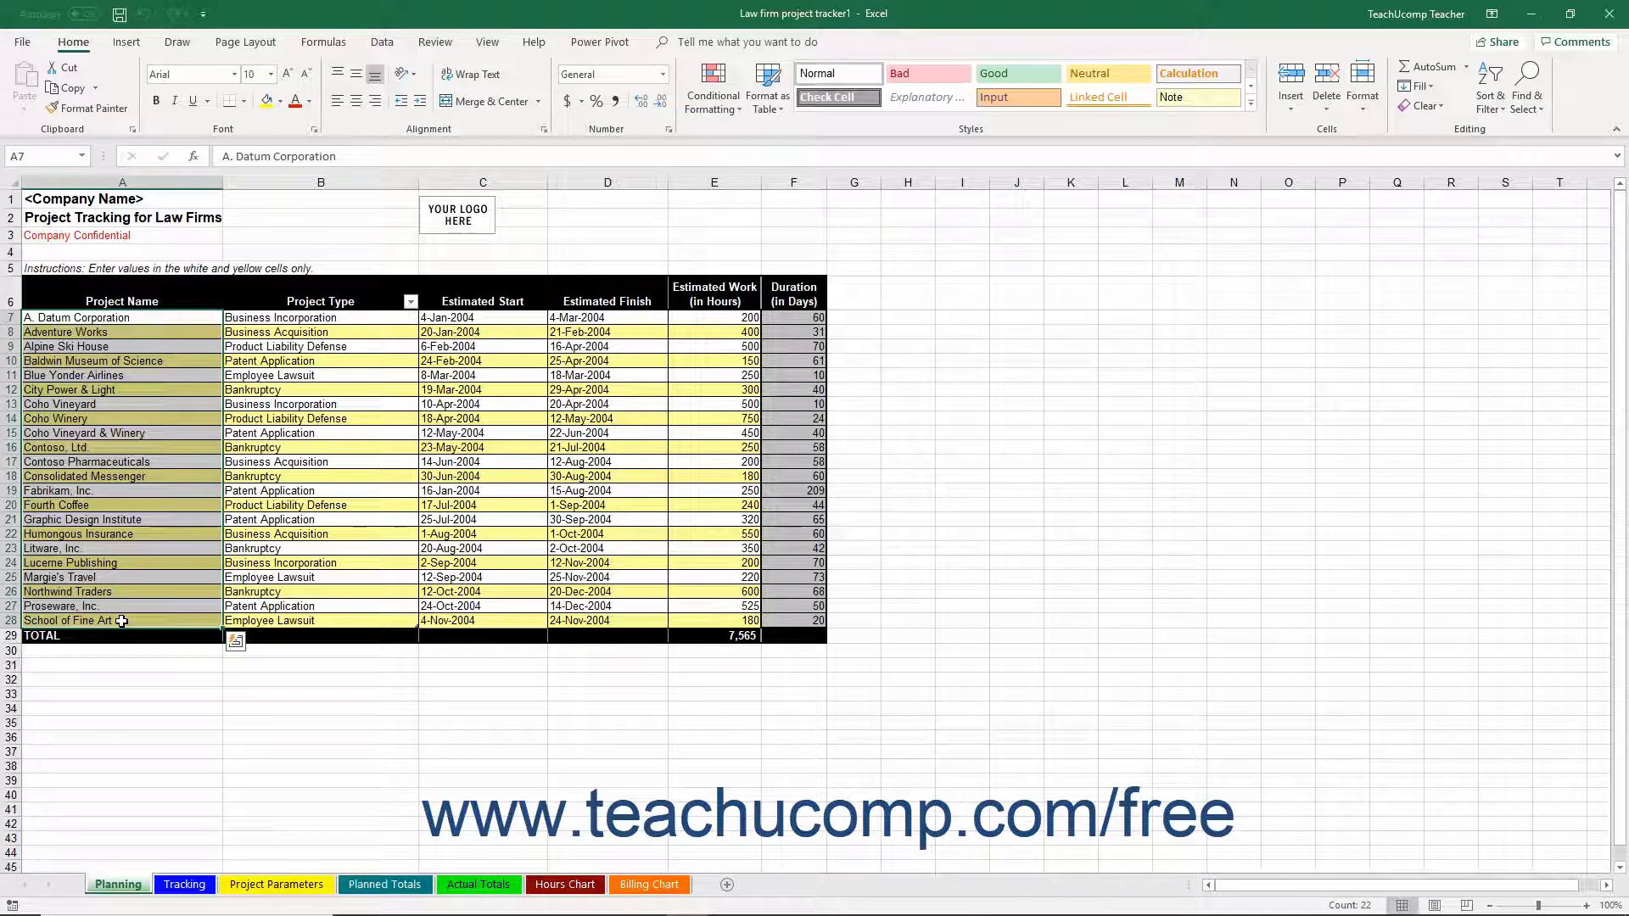
Browse the Planned Totals and Actual Totals sheets, then land on the Tracking sheet's actual dates table
left_click(356, 890)
left_click(452, 890)
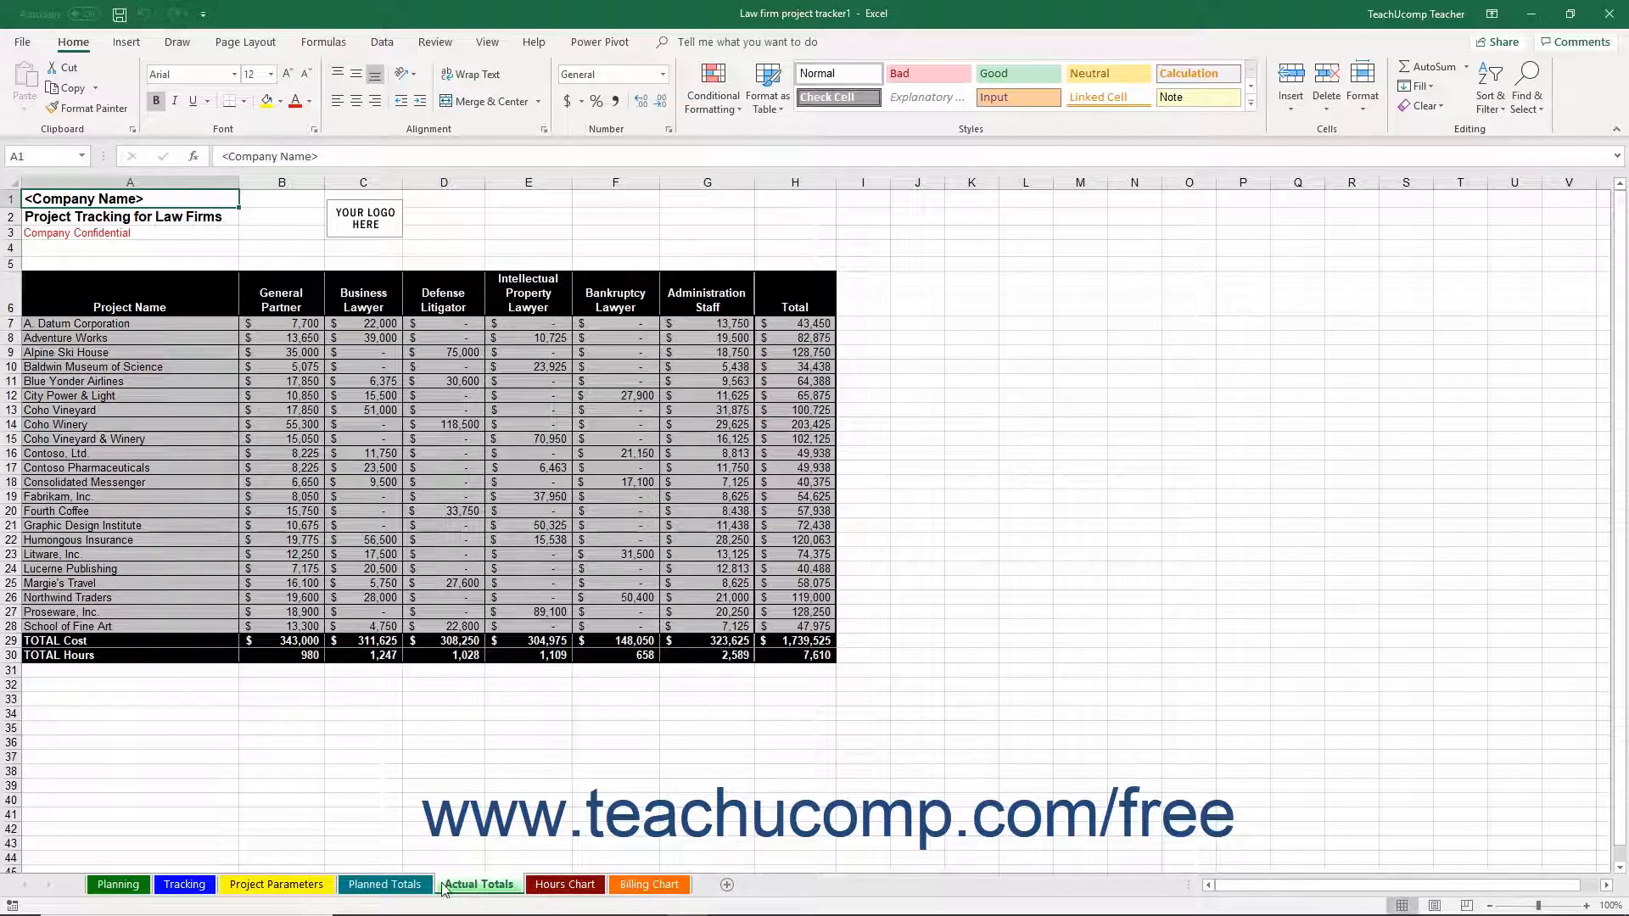
left_click(135, 886)
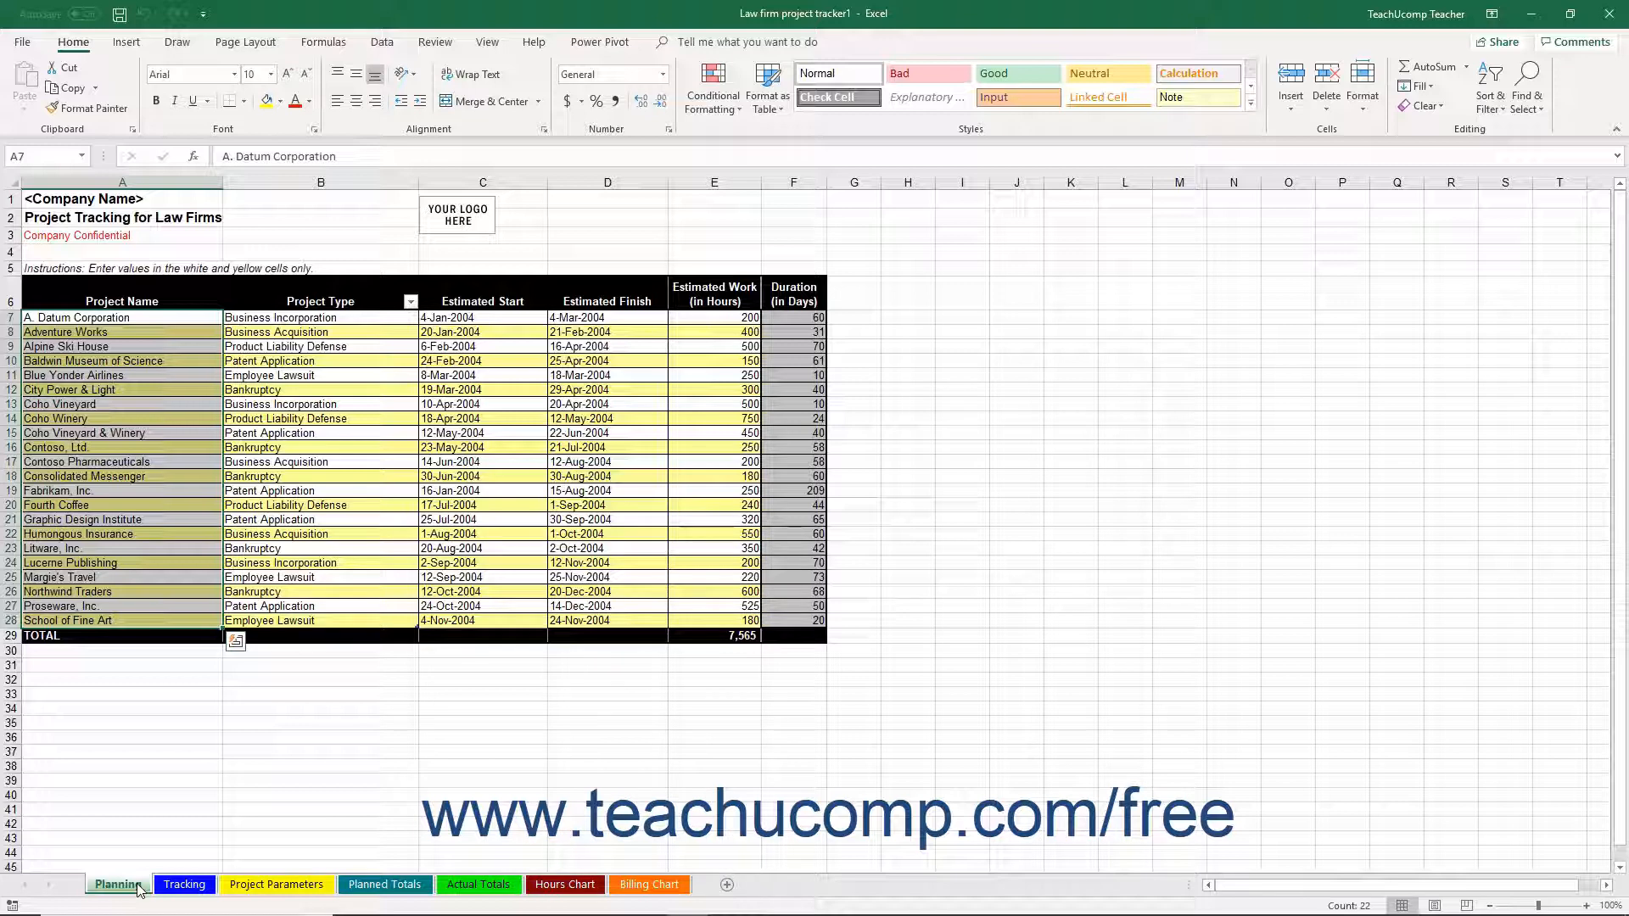
left_click(183, 886)
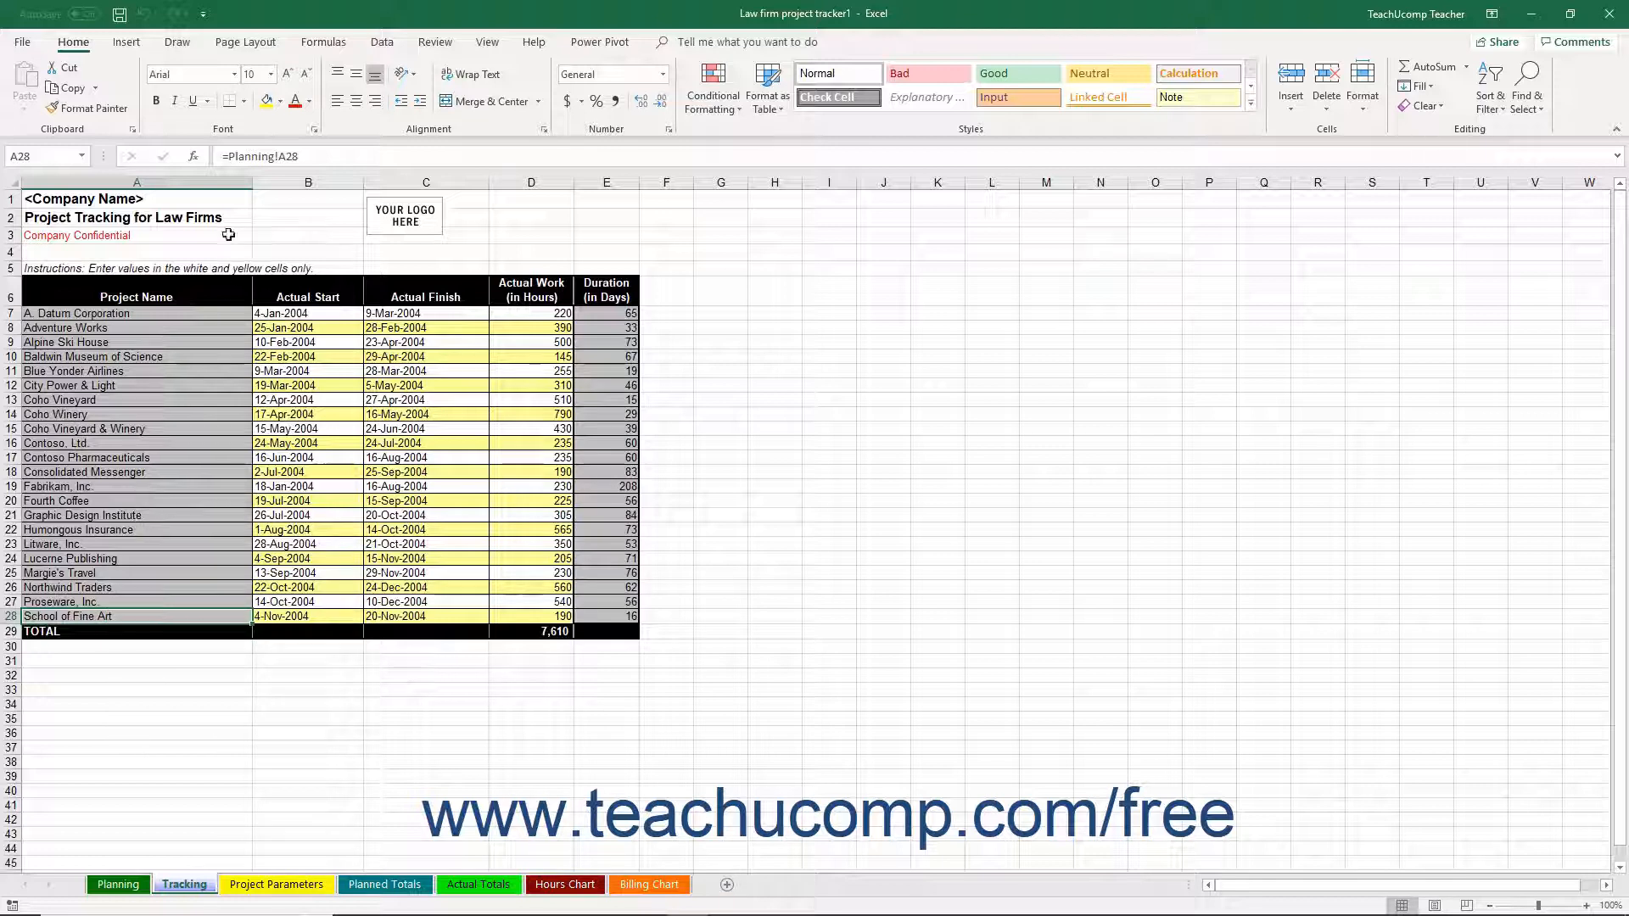
Confirm the Tracking name cell reads =Planning!A28 without editing it, then go back to Planning
left_click(303, 157)
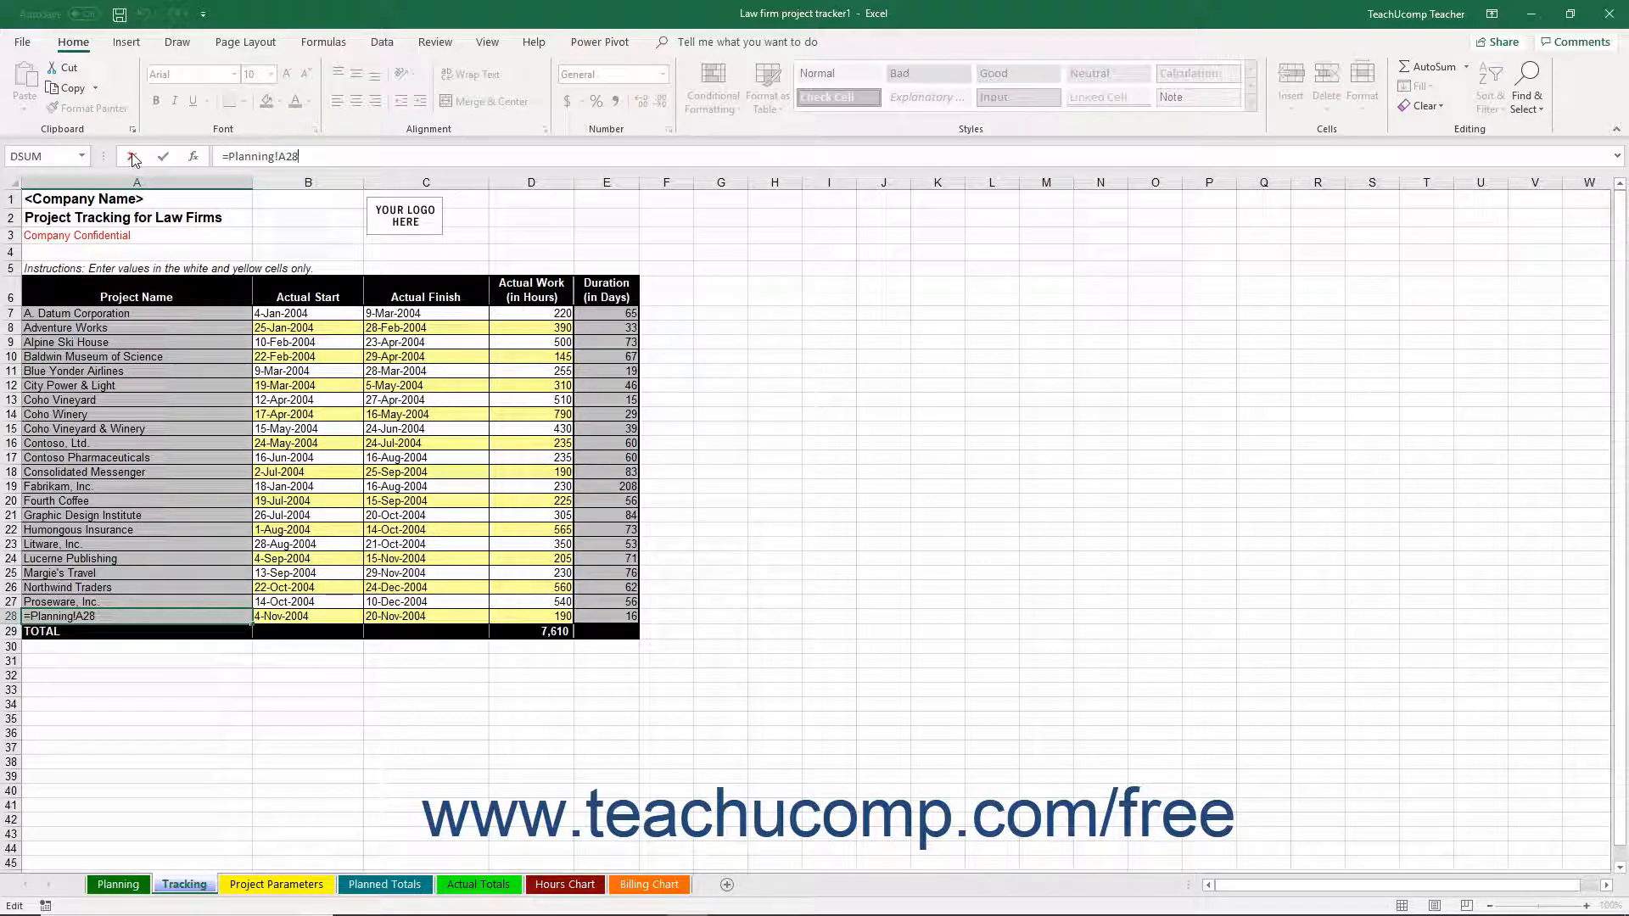
left_click(132, 157)
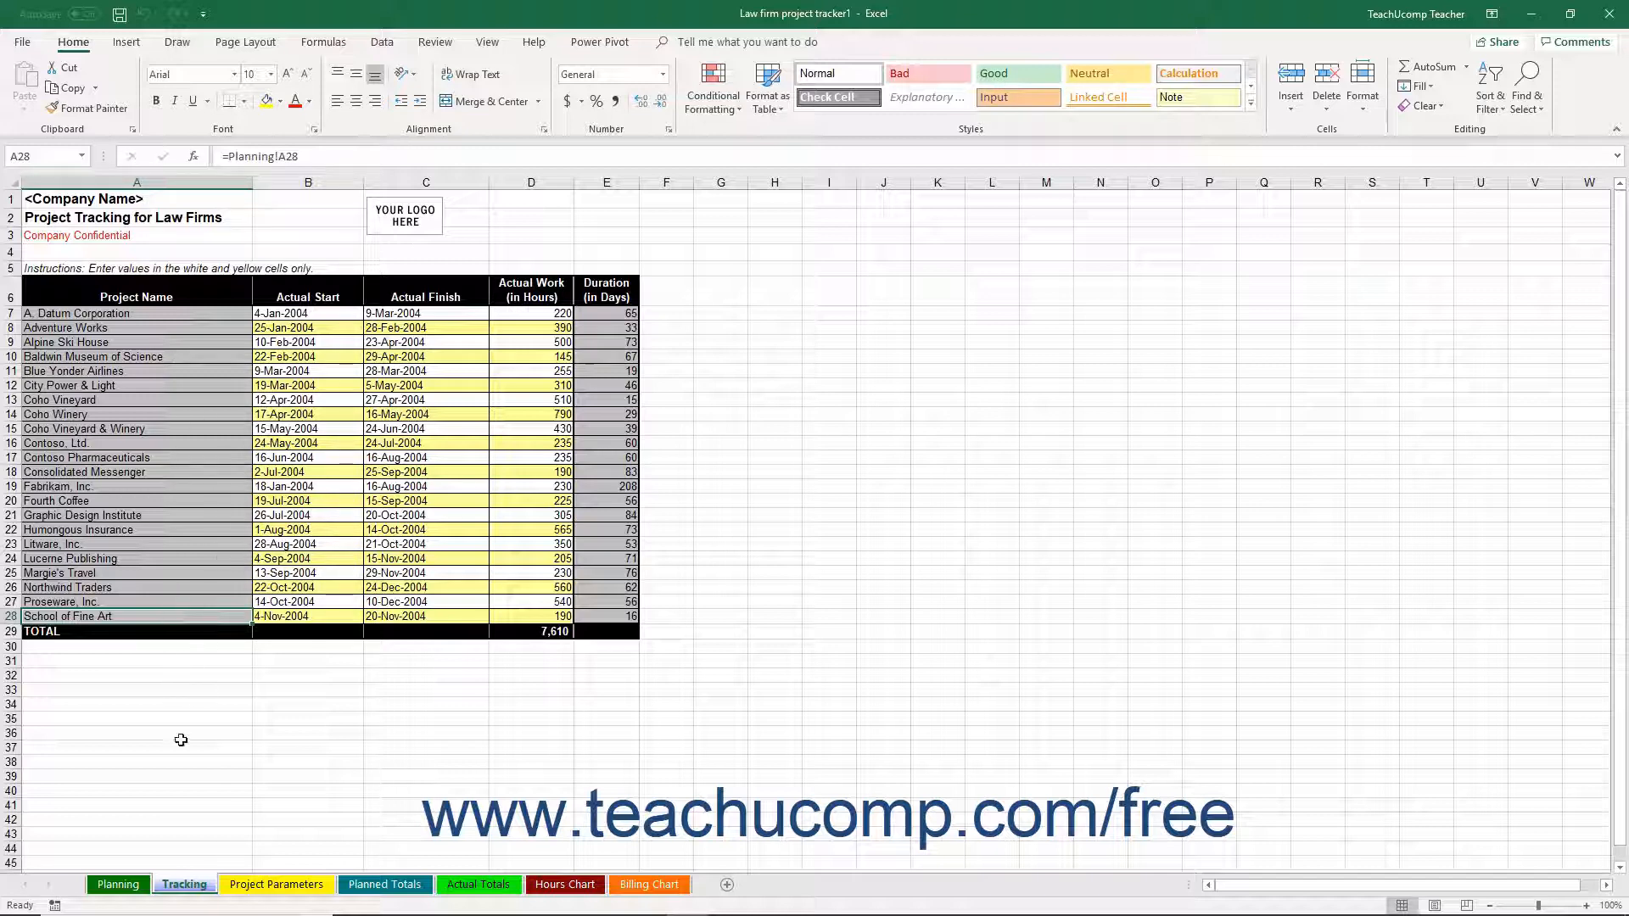
left_click(122, 885)
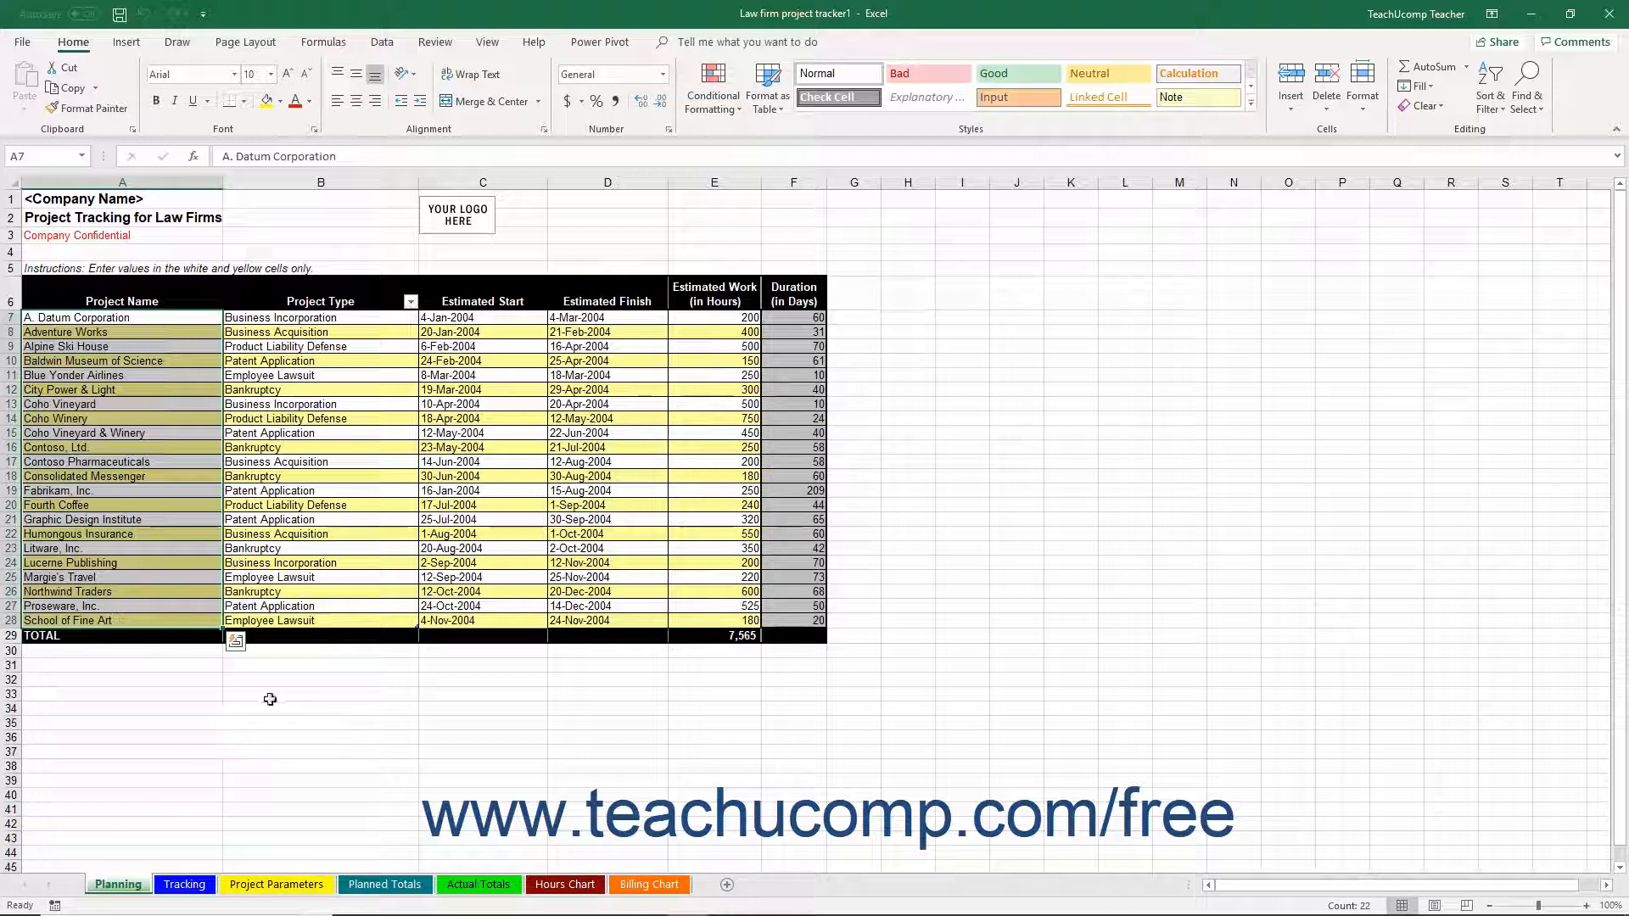
Check the School of Fine Art project type against the Project Parameters sheet
left_click(282, 623)
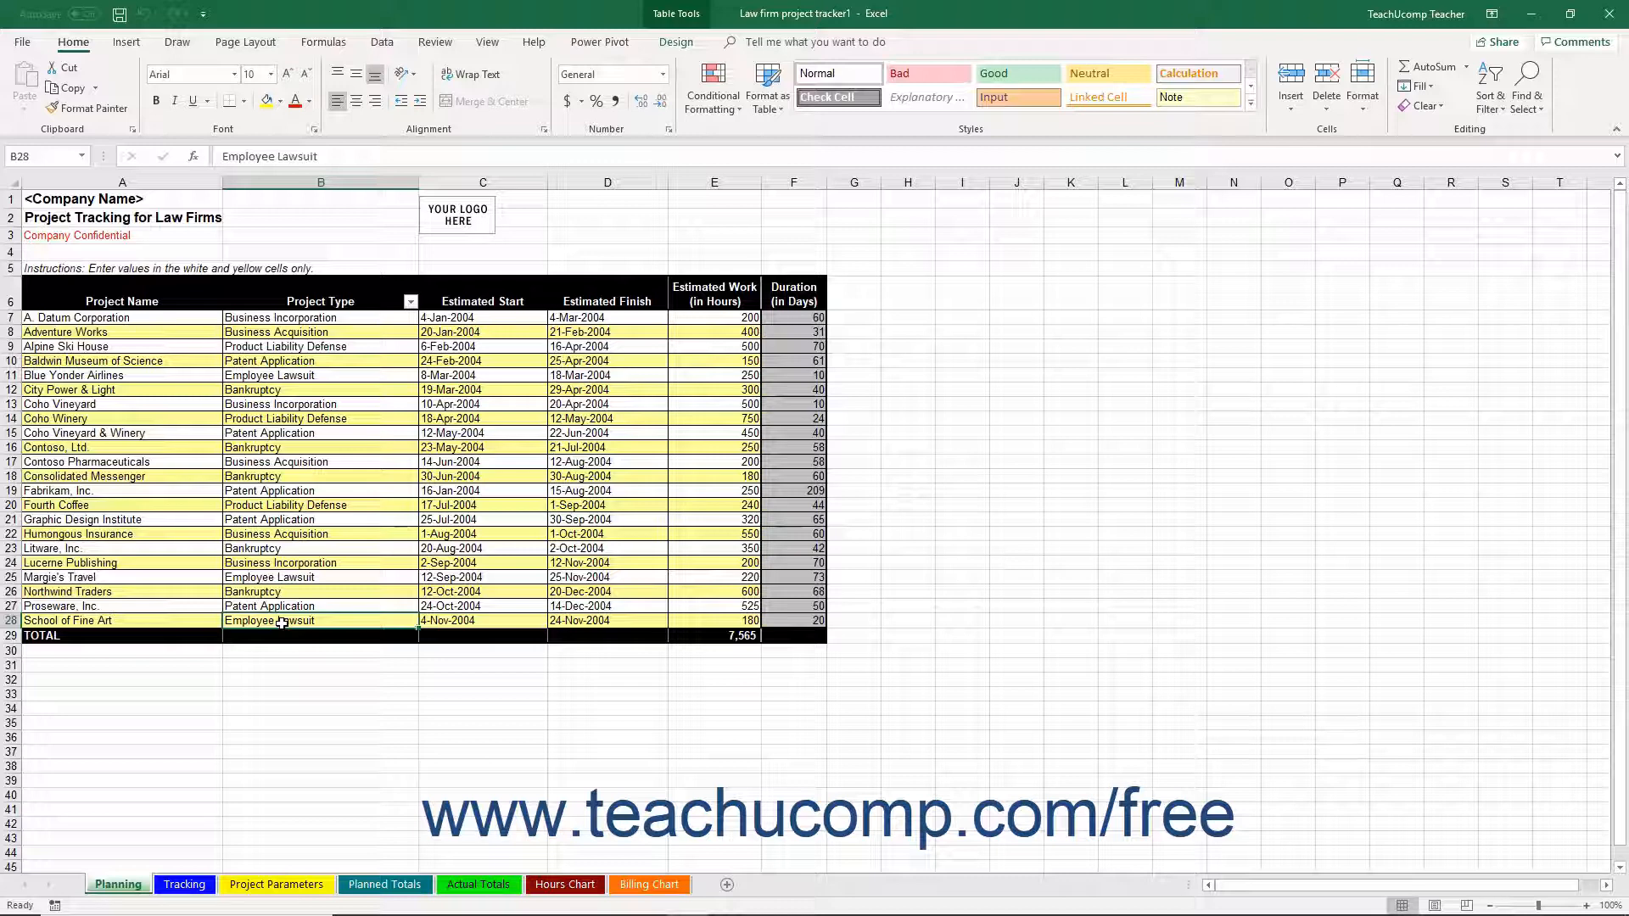
left_click(293, 886)
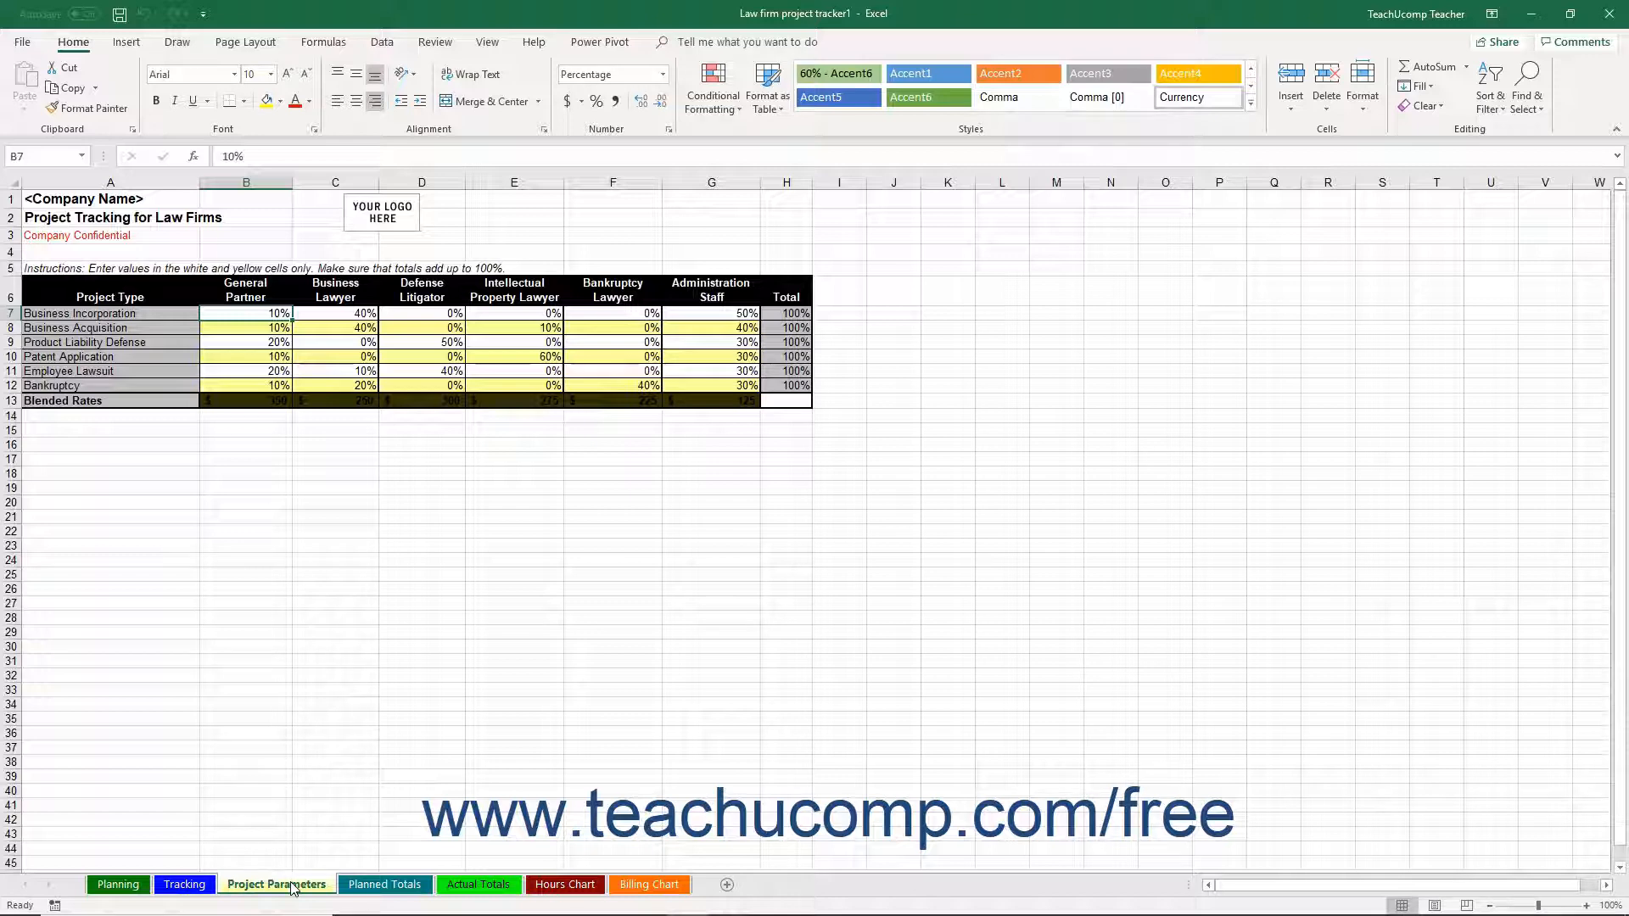
left_click(118, 885)
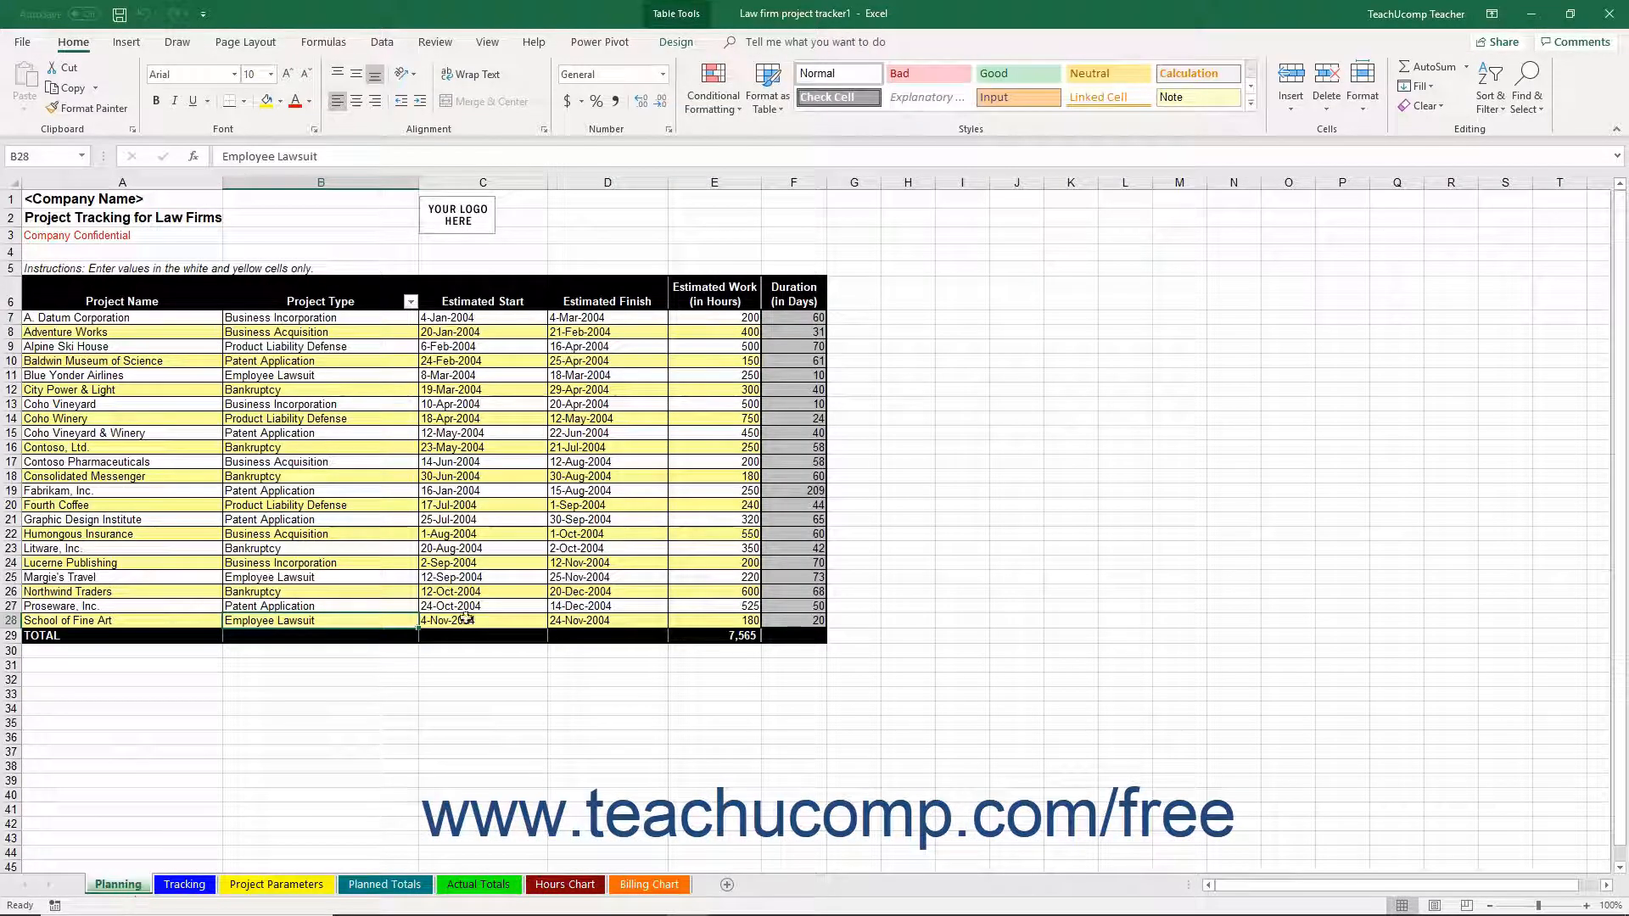
Inspect the row's start and finish dates, duration formula, work hours and the 7,565-hour total, then move to Tracking
left_click(467, 615)
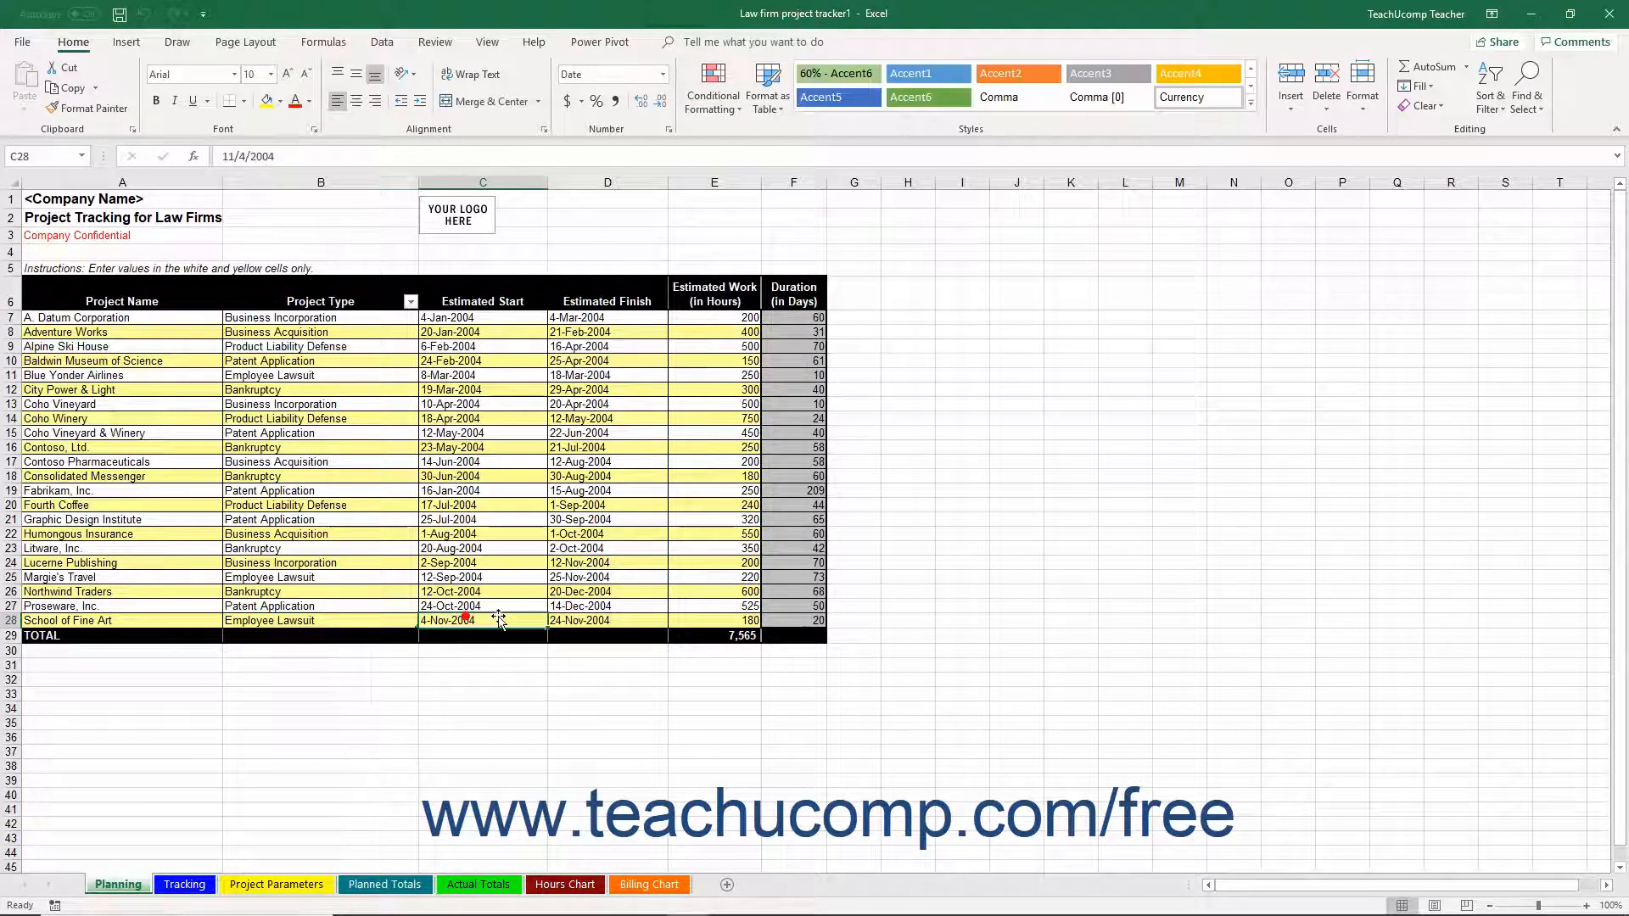
left_click(573, 621)
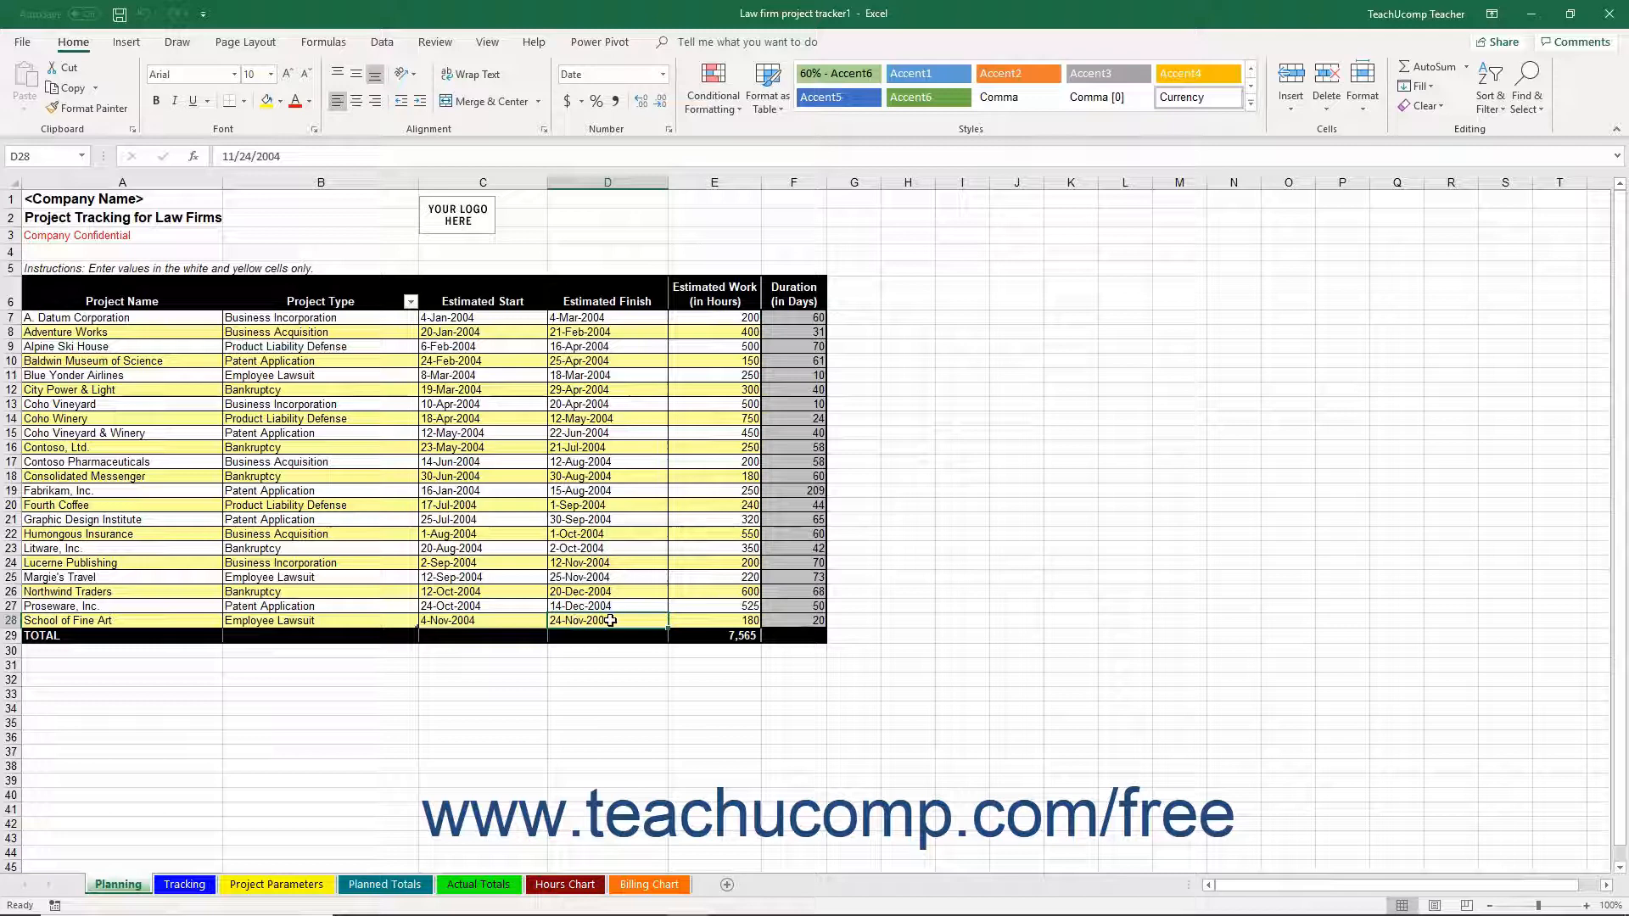
left_click(773, 623)
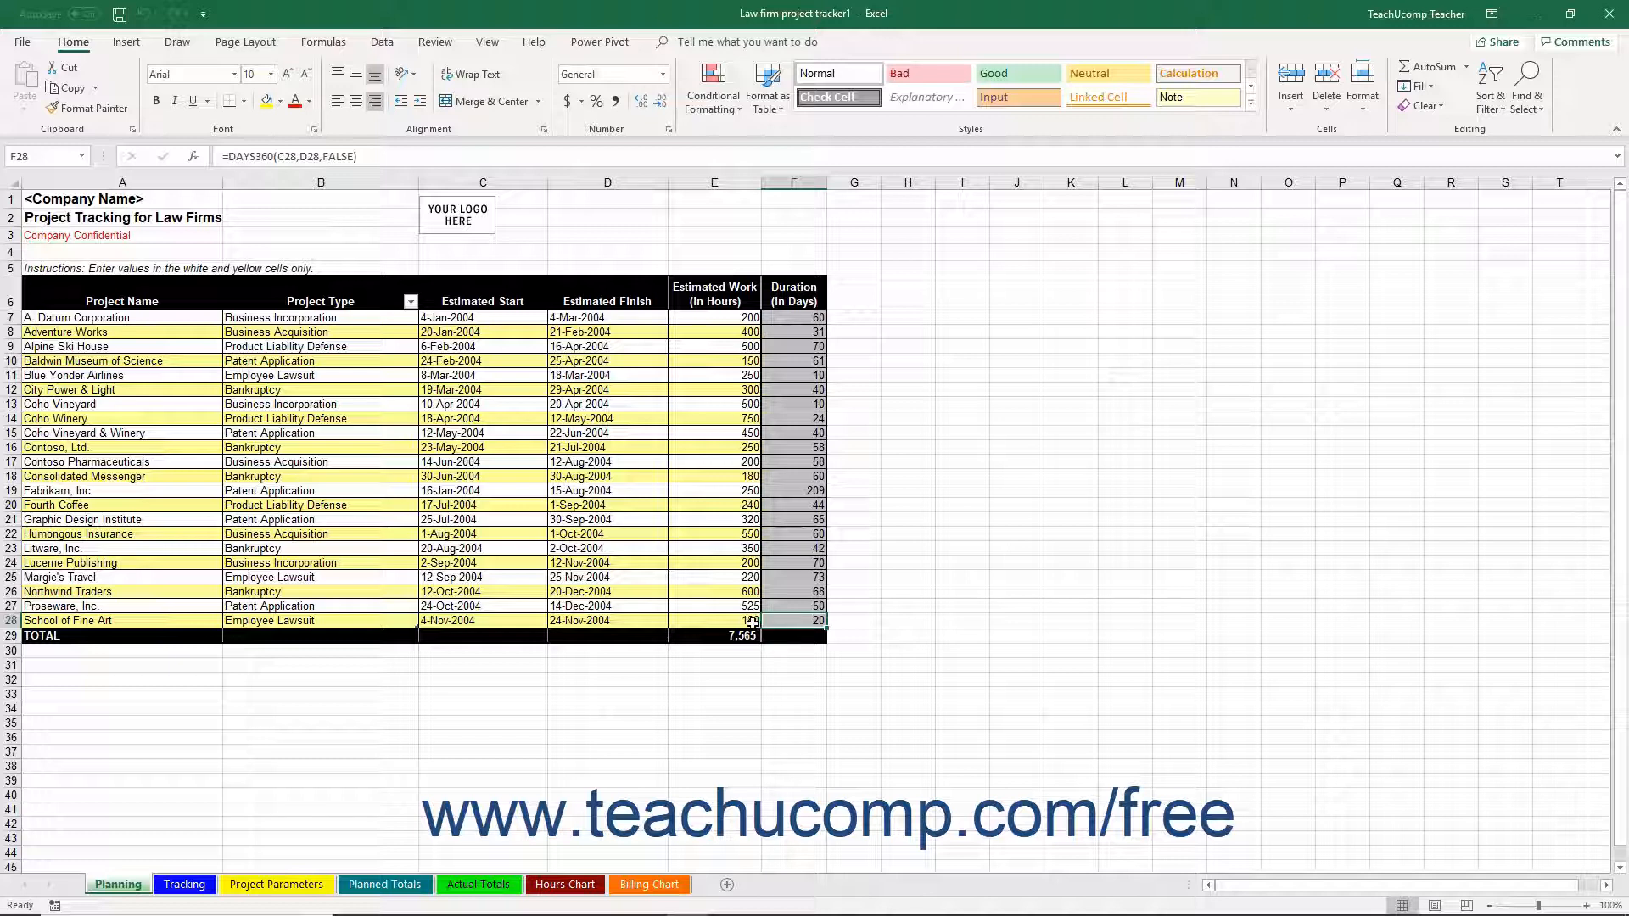
left_click(735, 623)
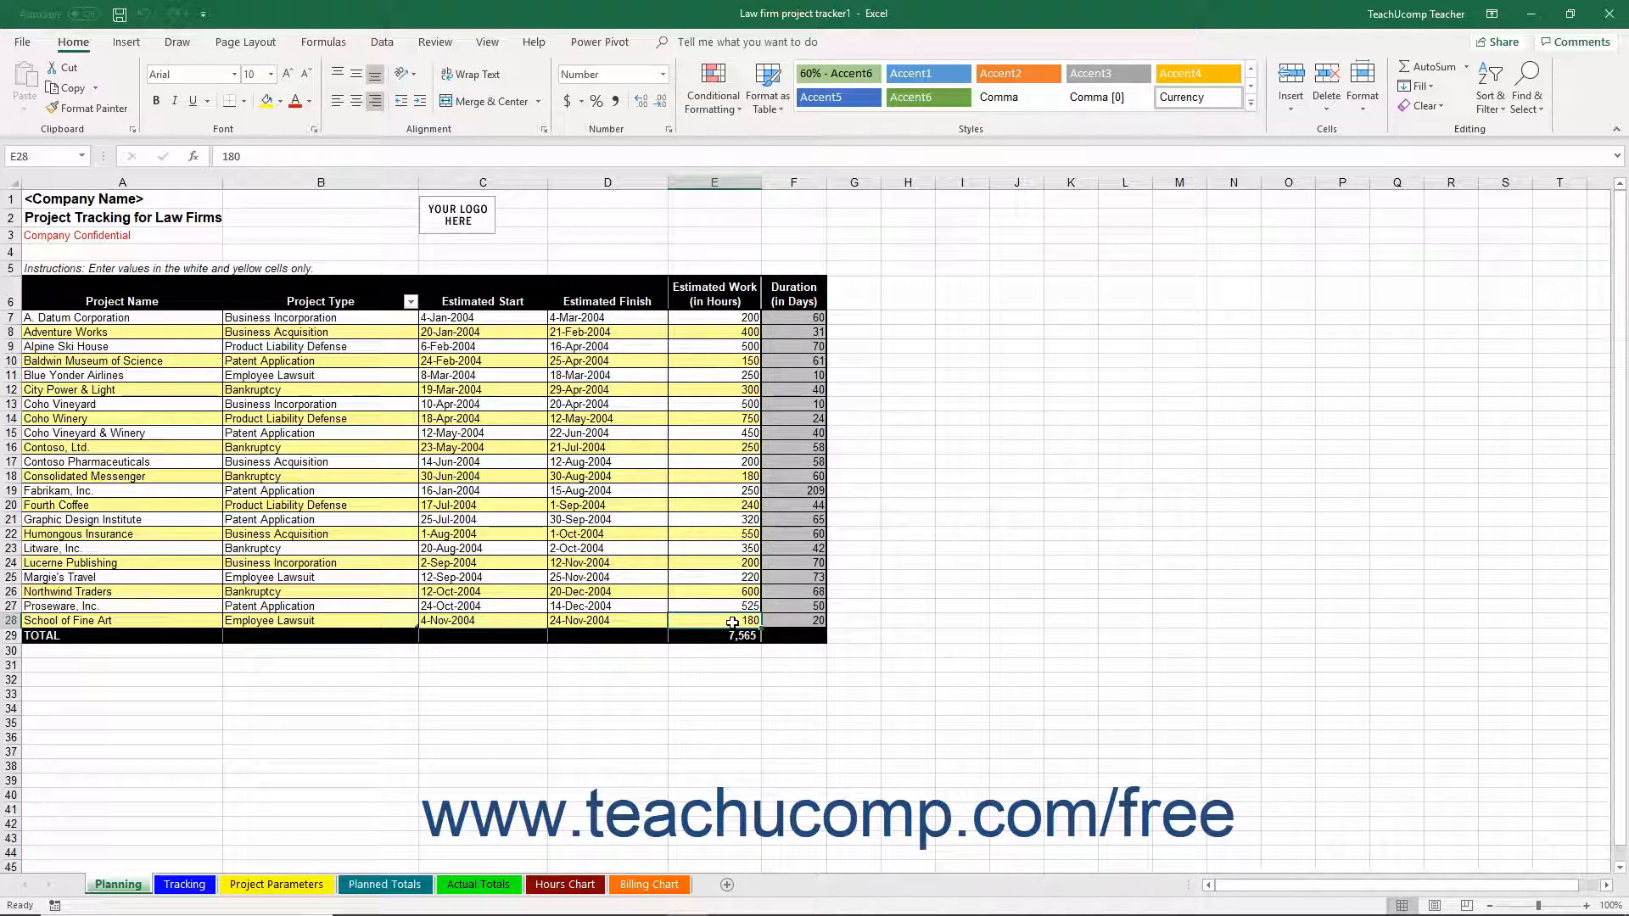
left_click(730, 635)
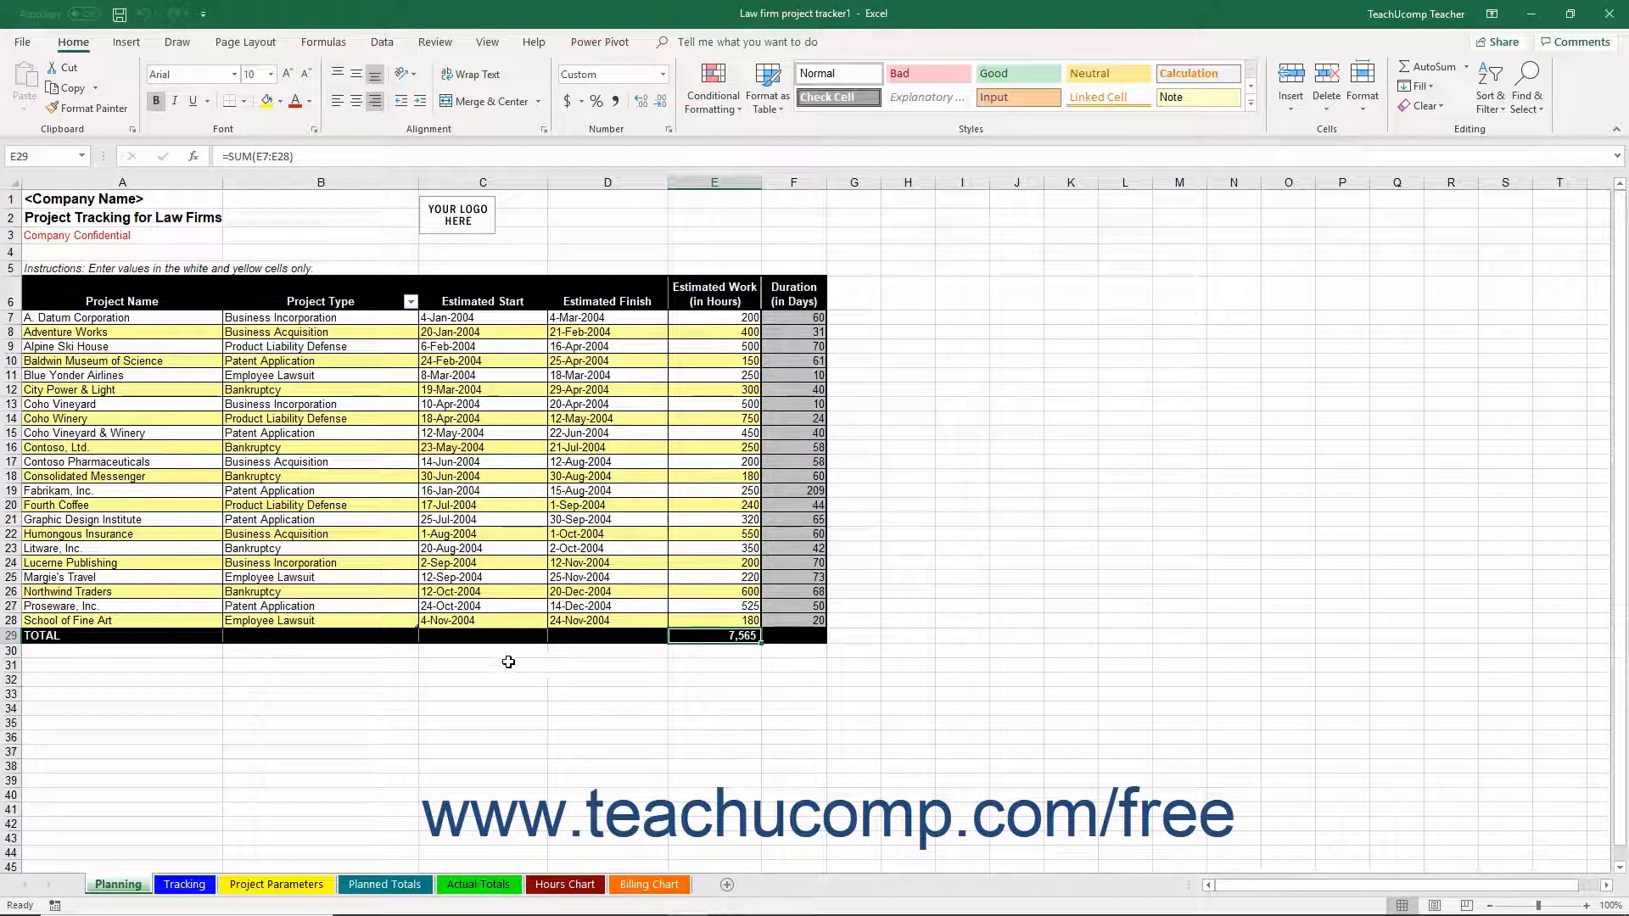
left_click(184, 885)
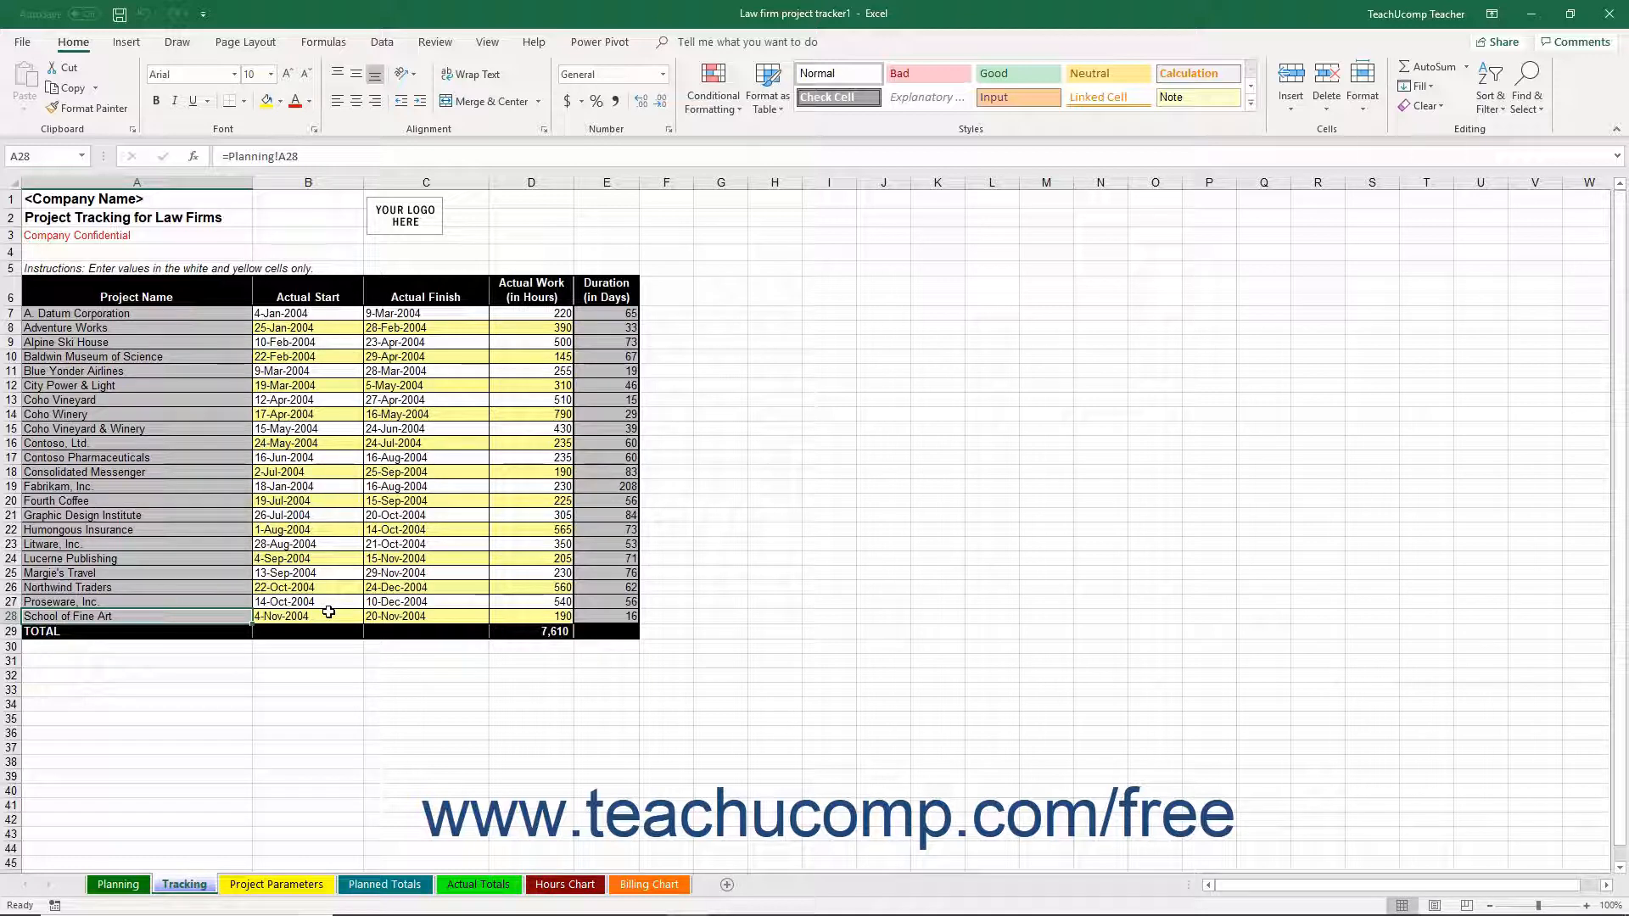
left_click(330, 612)
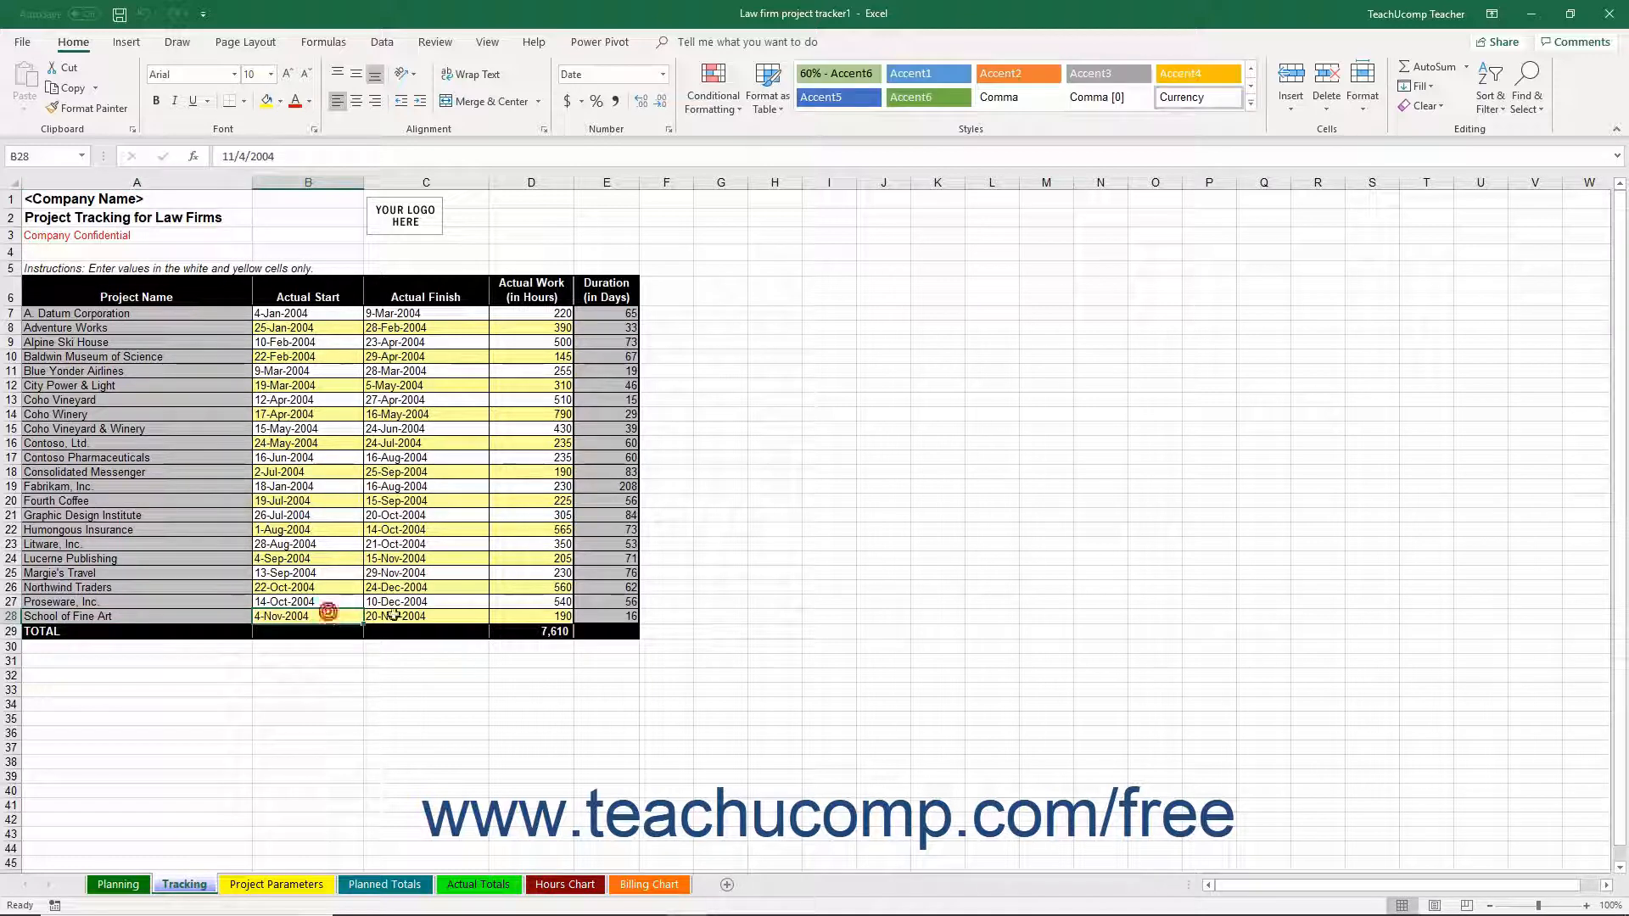
left_click(407, 616)
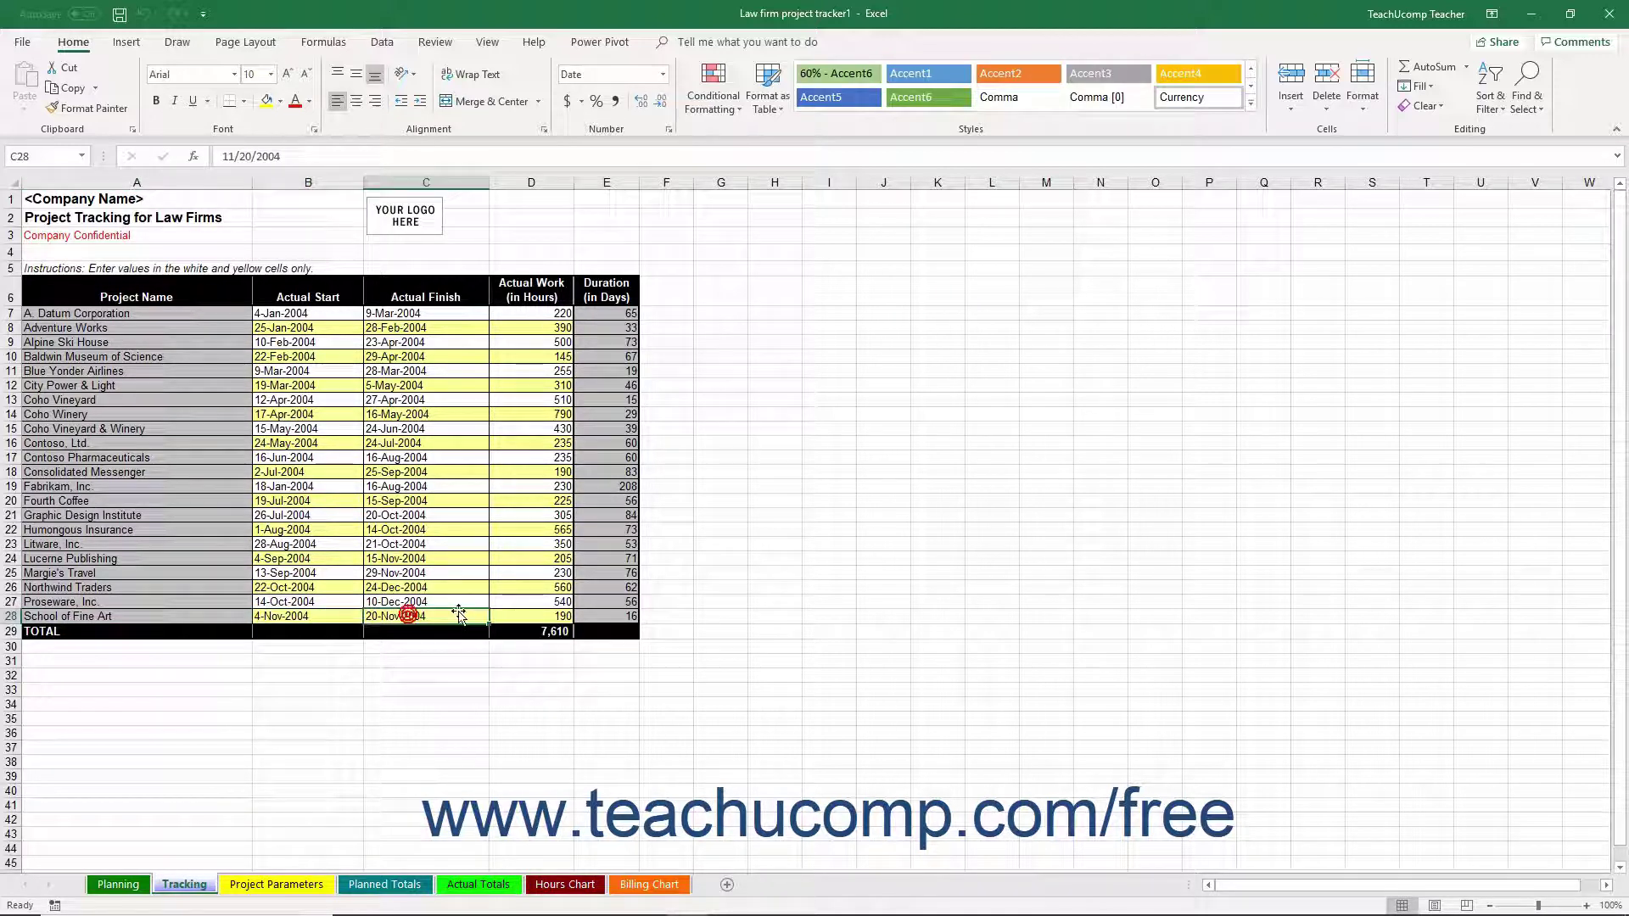
left_click(524, 616)
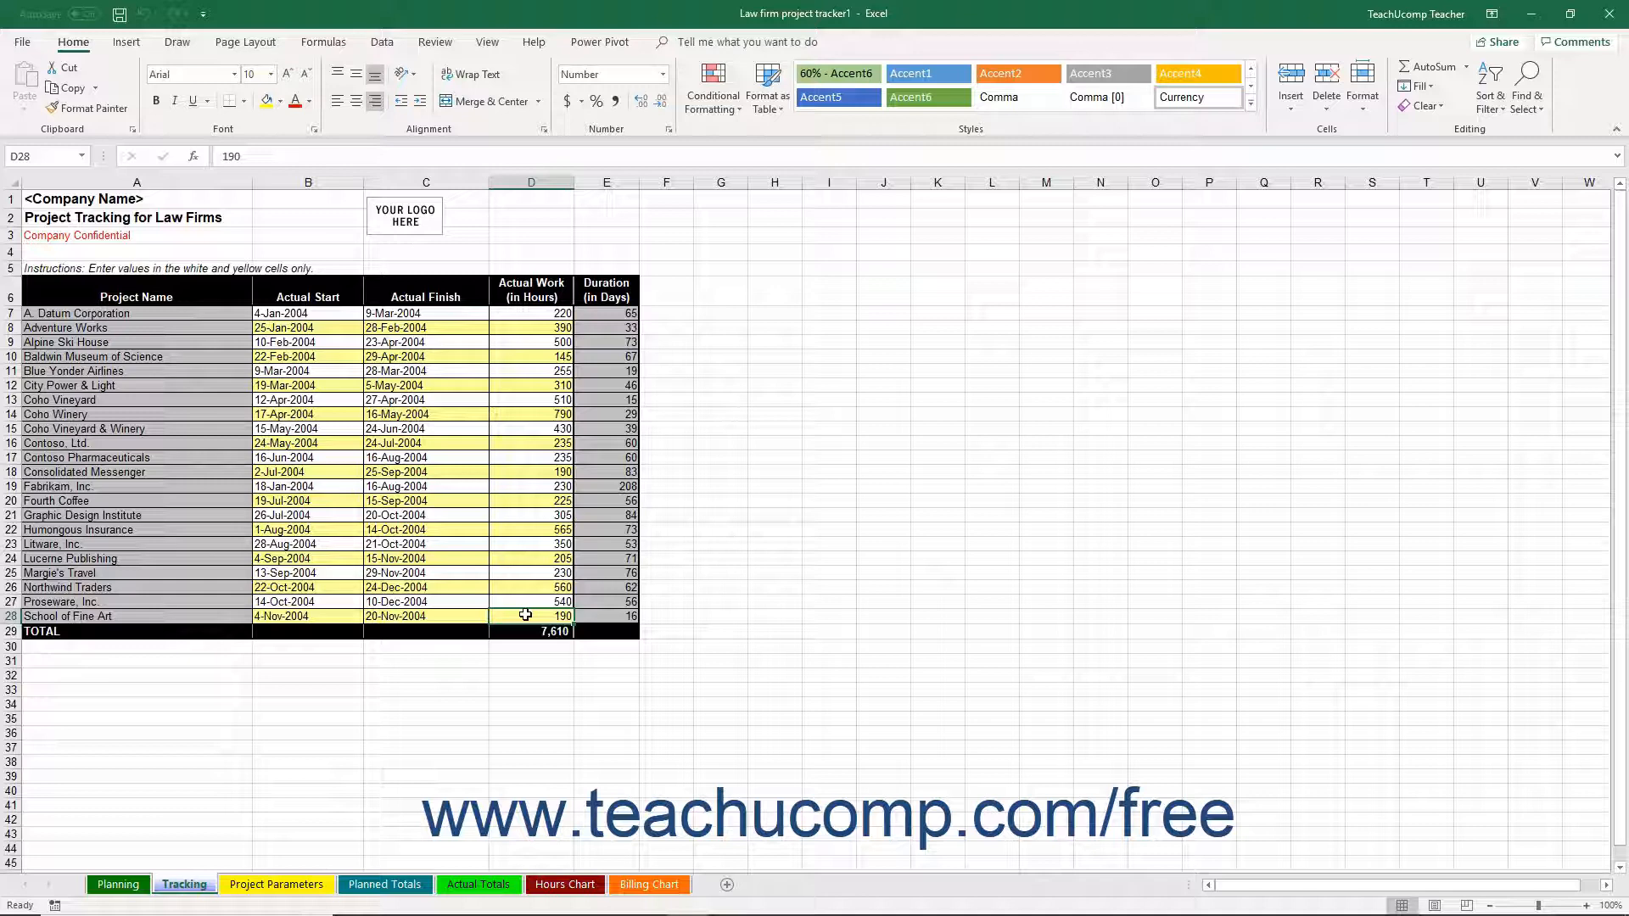
Browse the Planned Totals and Actual Totals cost tables, then the Hours per Skill Type chart
left_click(415, 885)
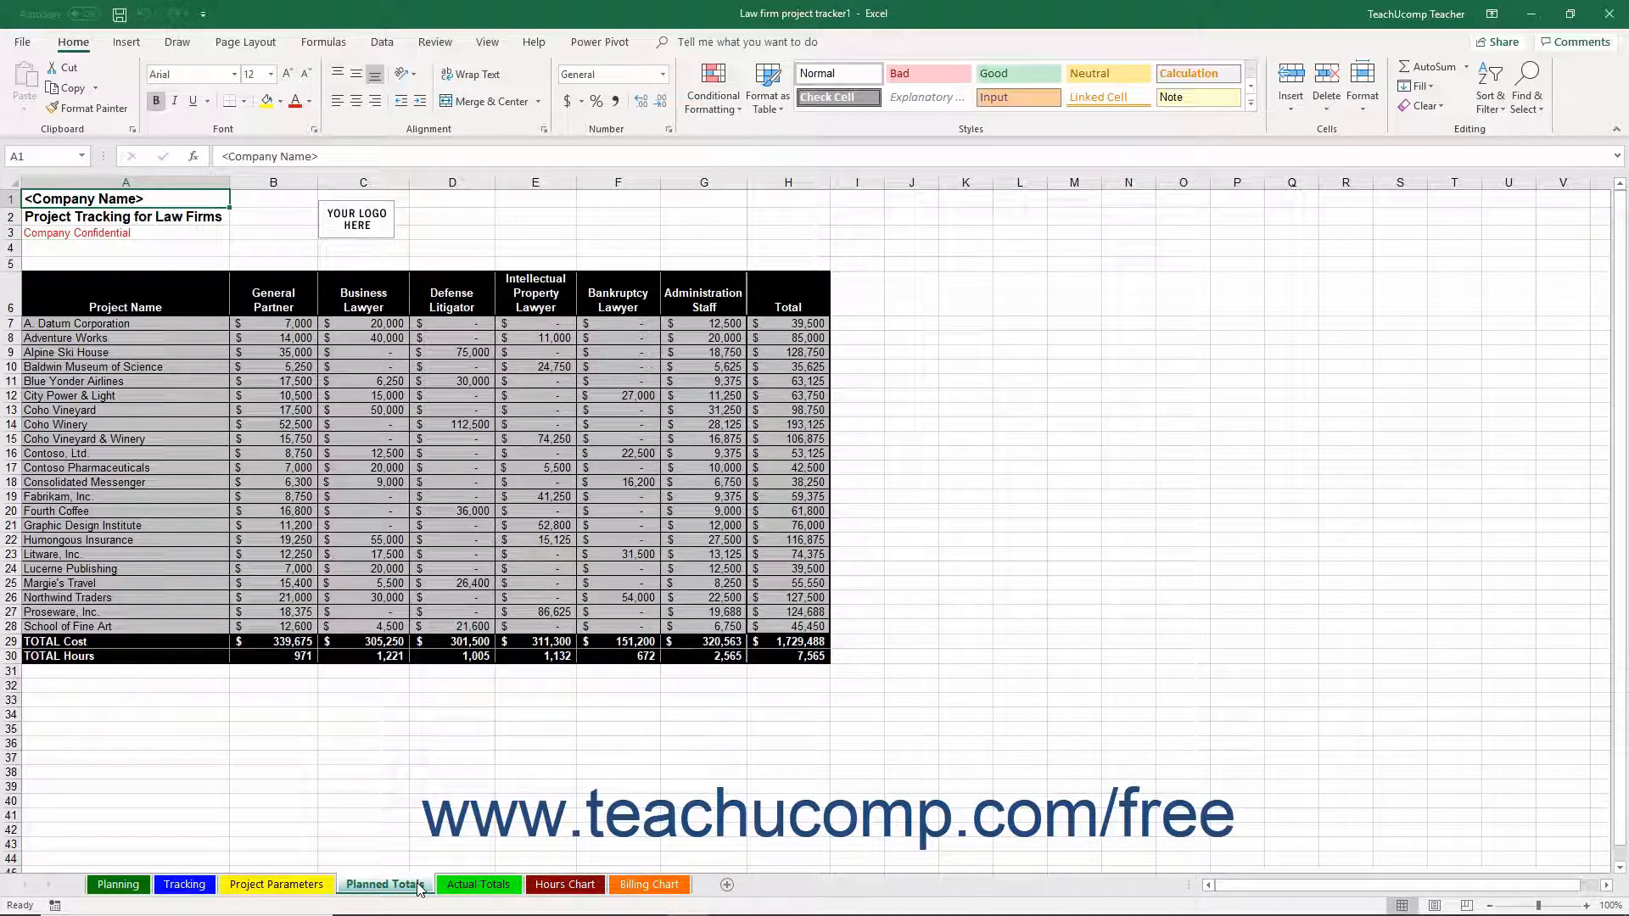
left_click(477, 885)
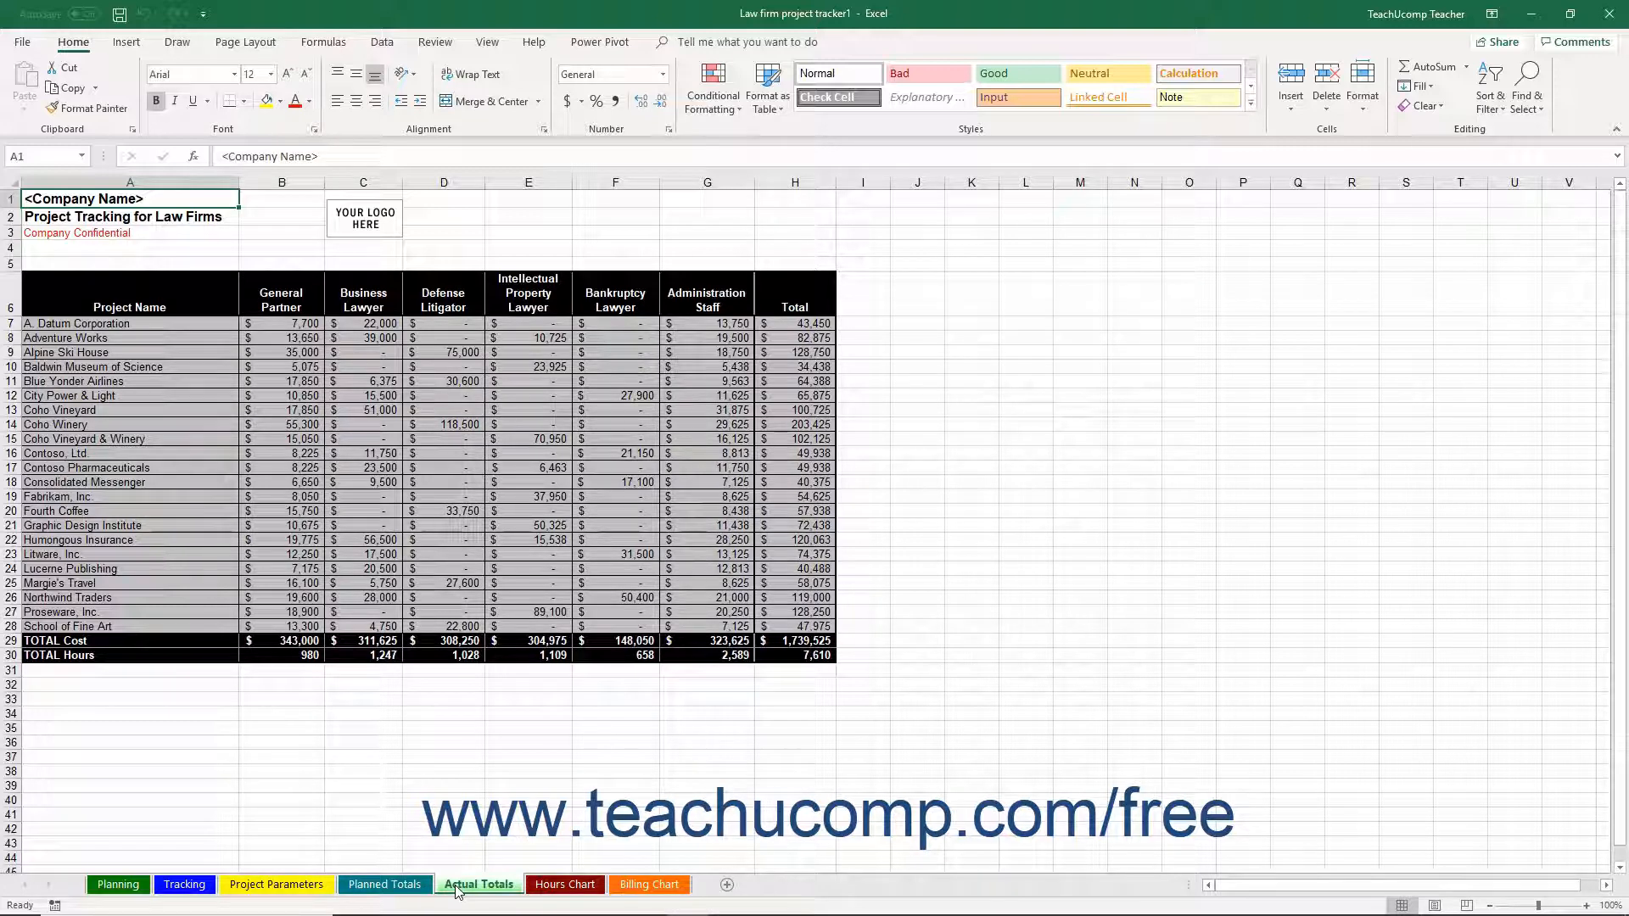
left_click(556, 888)
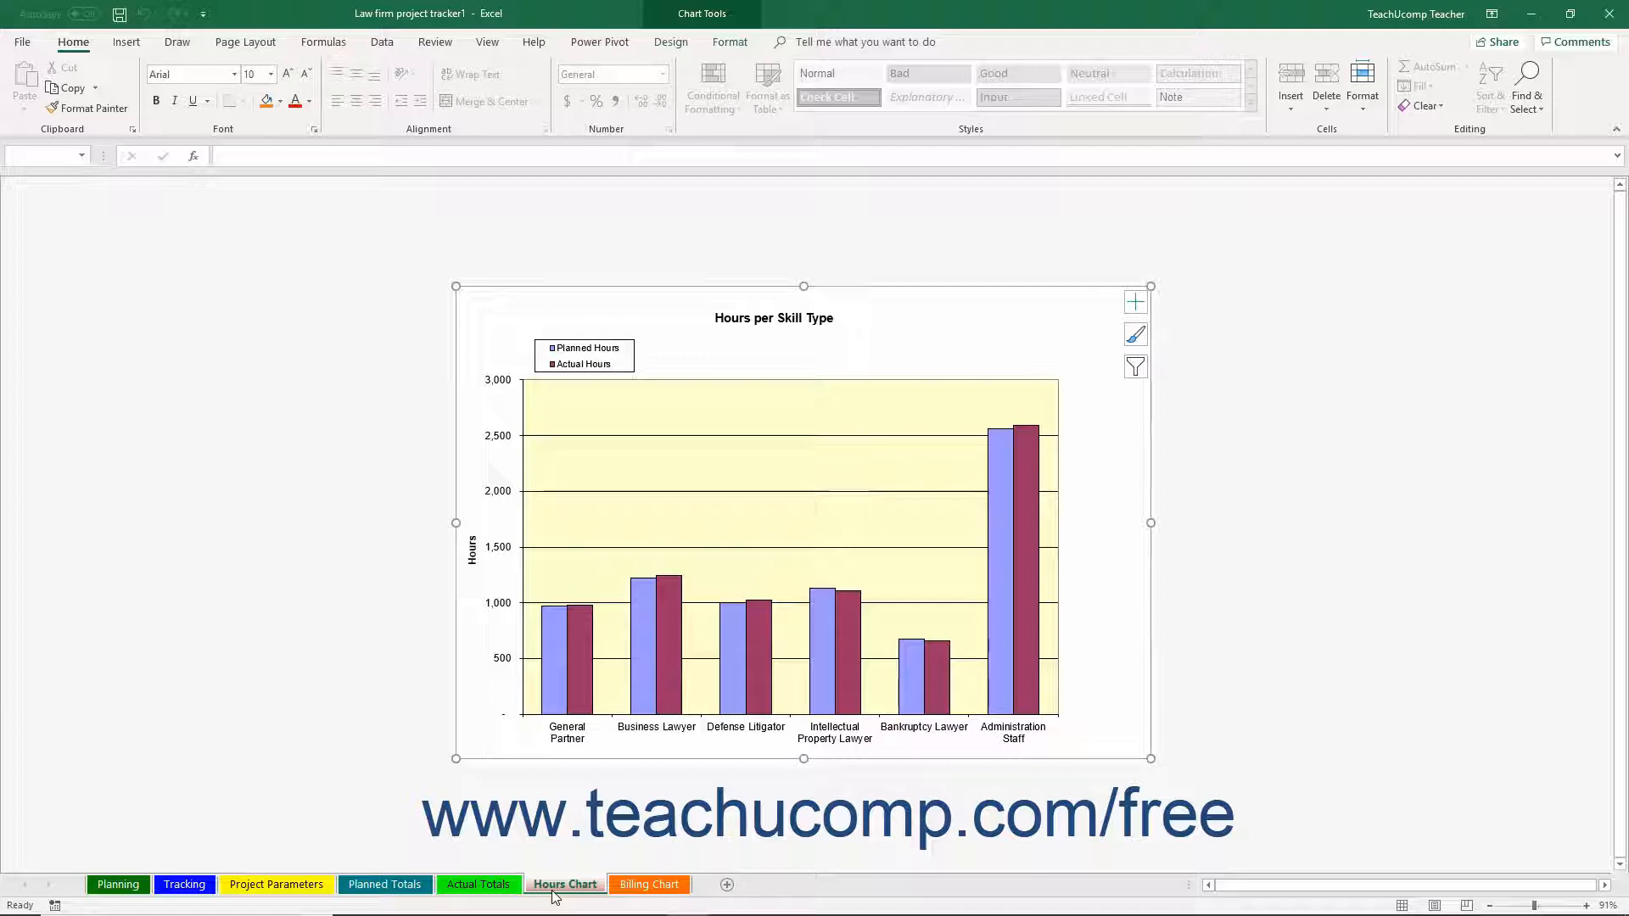
View the Billing per Skill Type chart comparing planned and actual billings
left_click(630, 890)
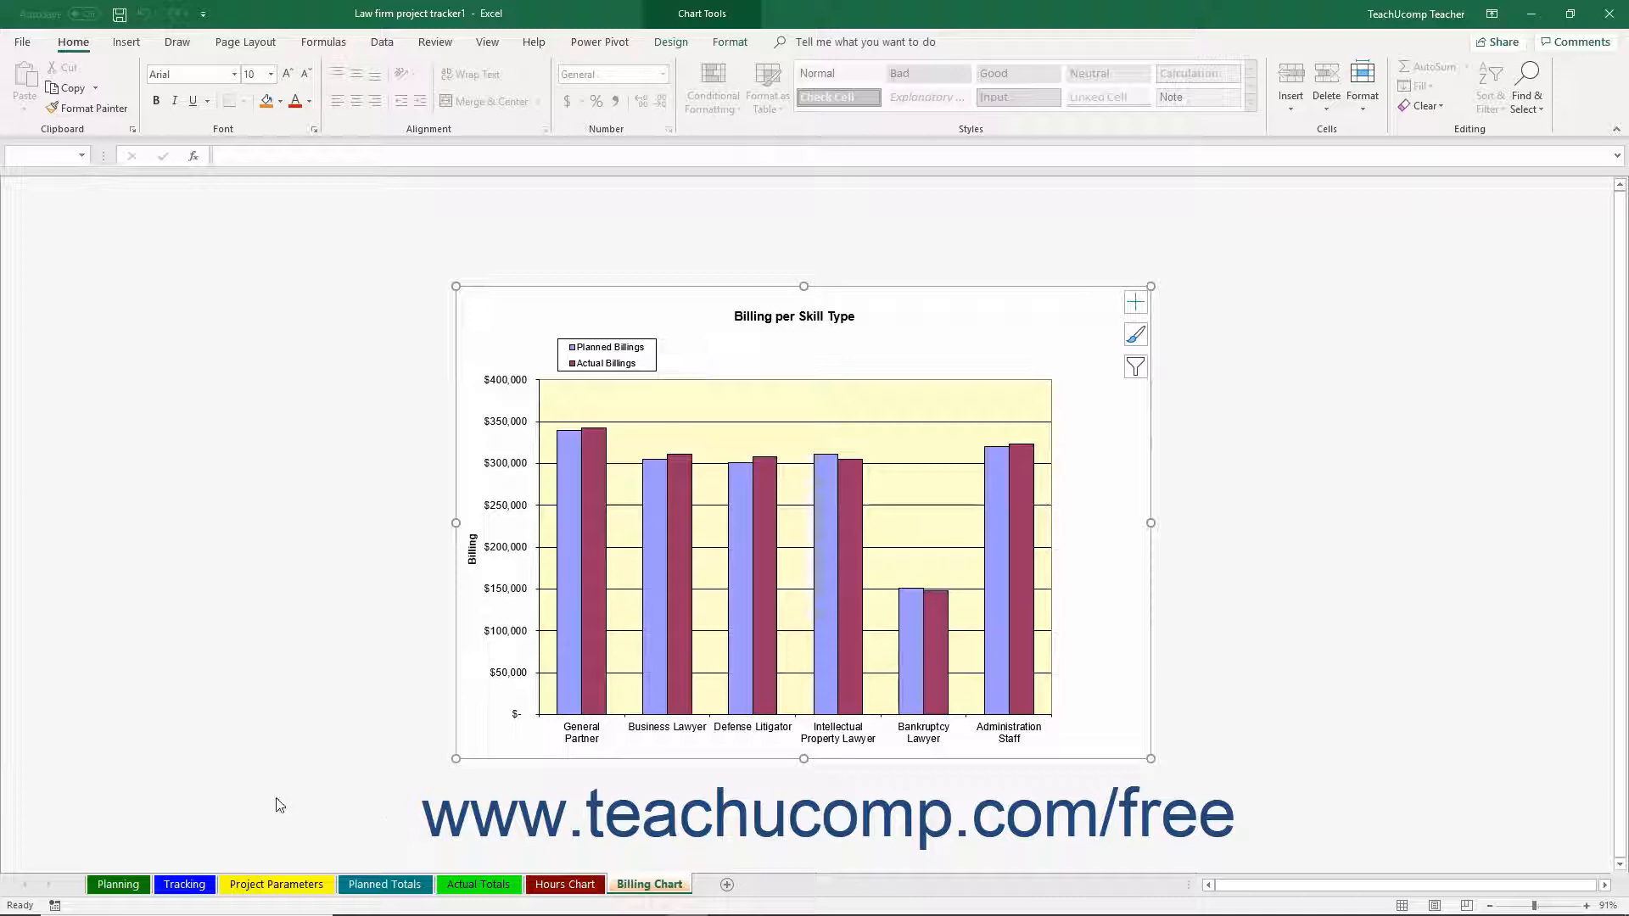
Go back to the Planning sheet and select the Company Name cell at the top
left_click(118, 886)
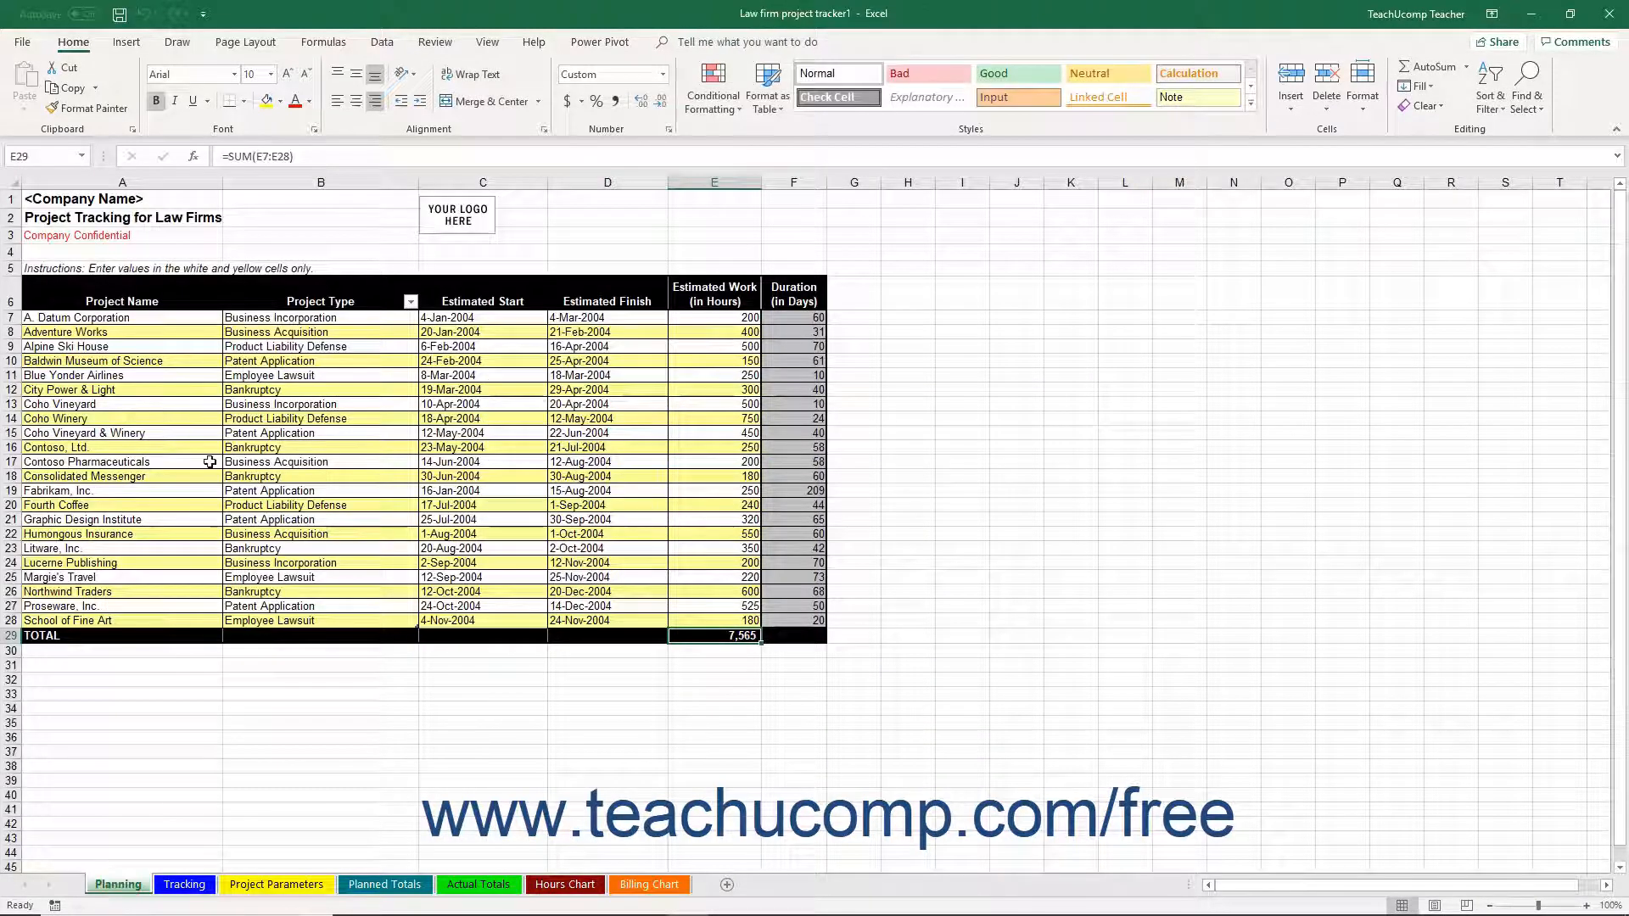
left_click(180, 202)
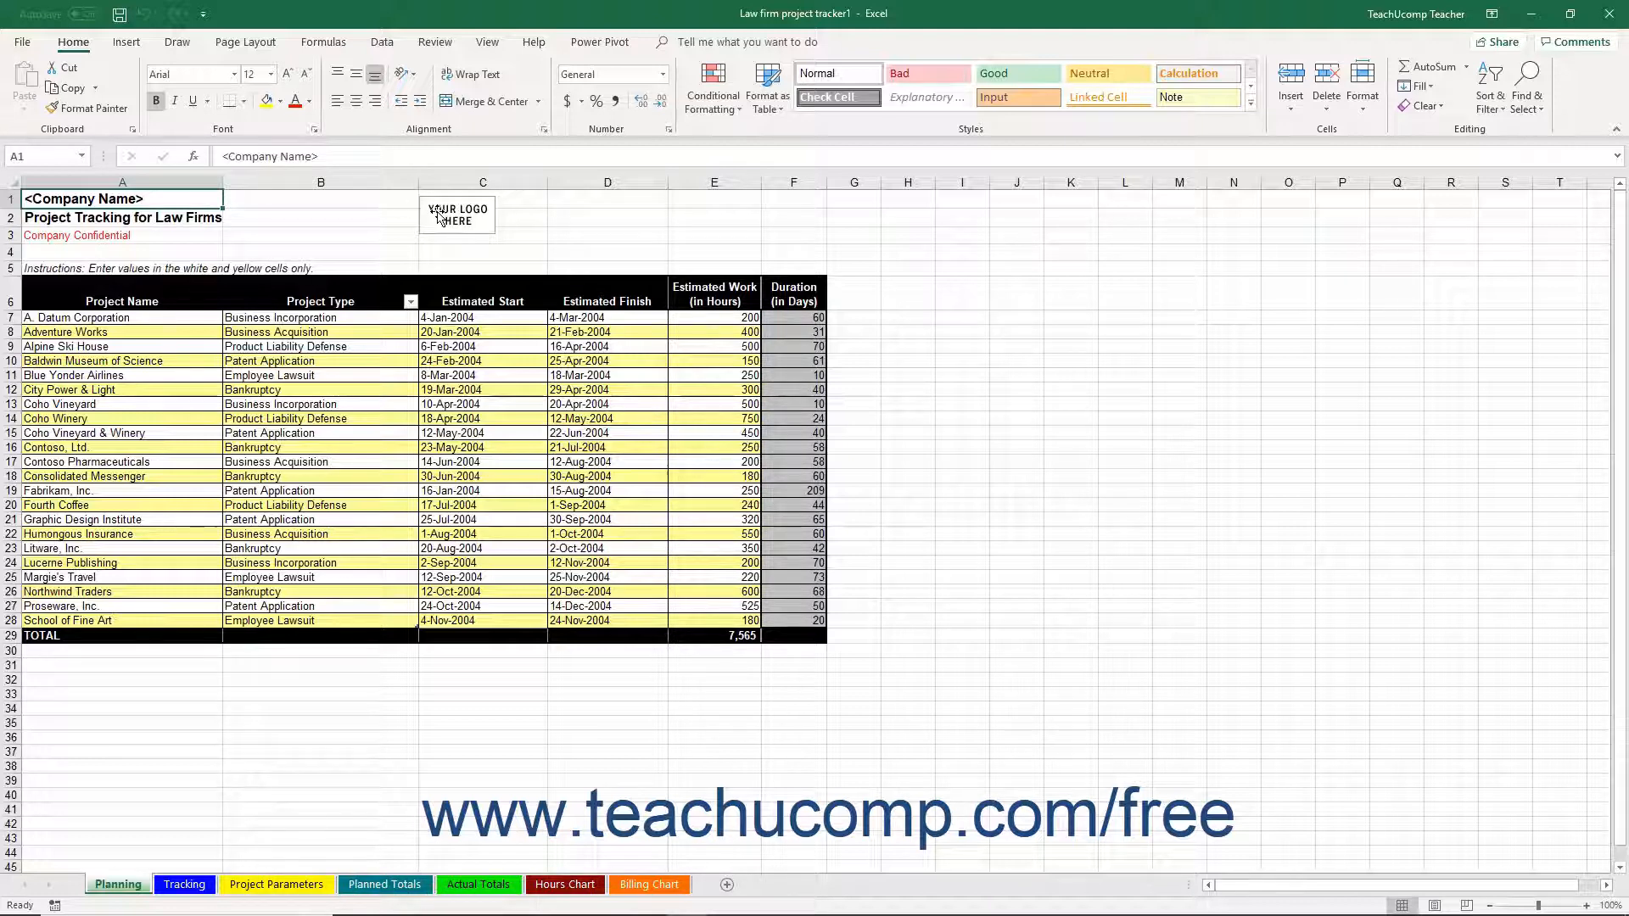
Choose Change Picture > From a File on the YOUR LOGO HERE placeholder, reaching the Insert Picture dialog
left_click(439, 218)
right_click(437, 214)
mouse_move(501, 311)
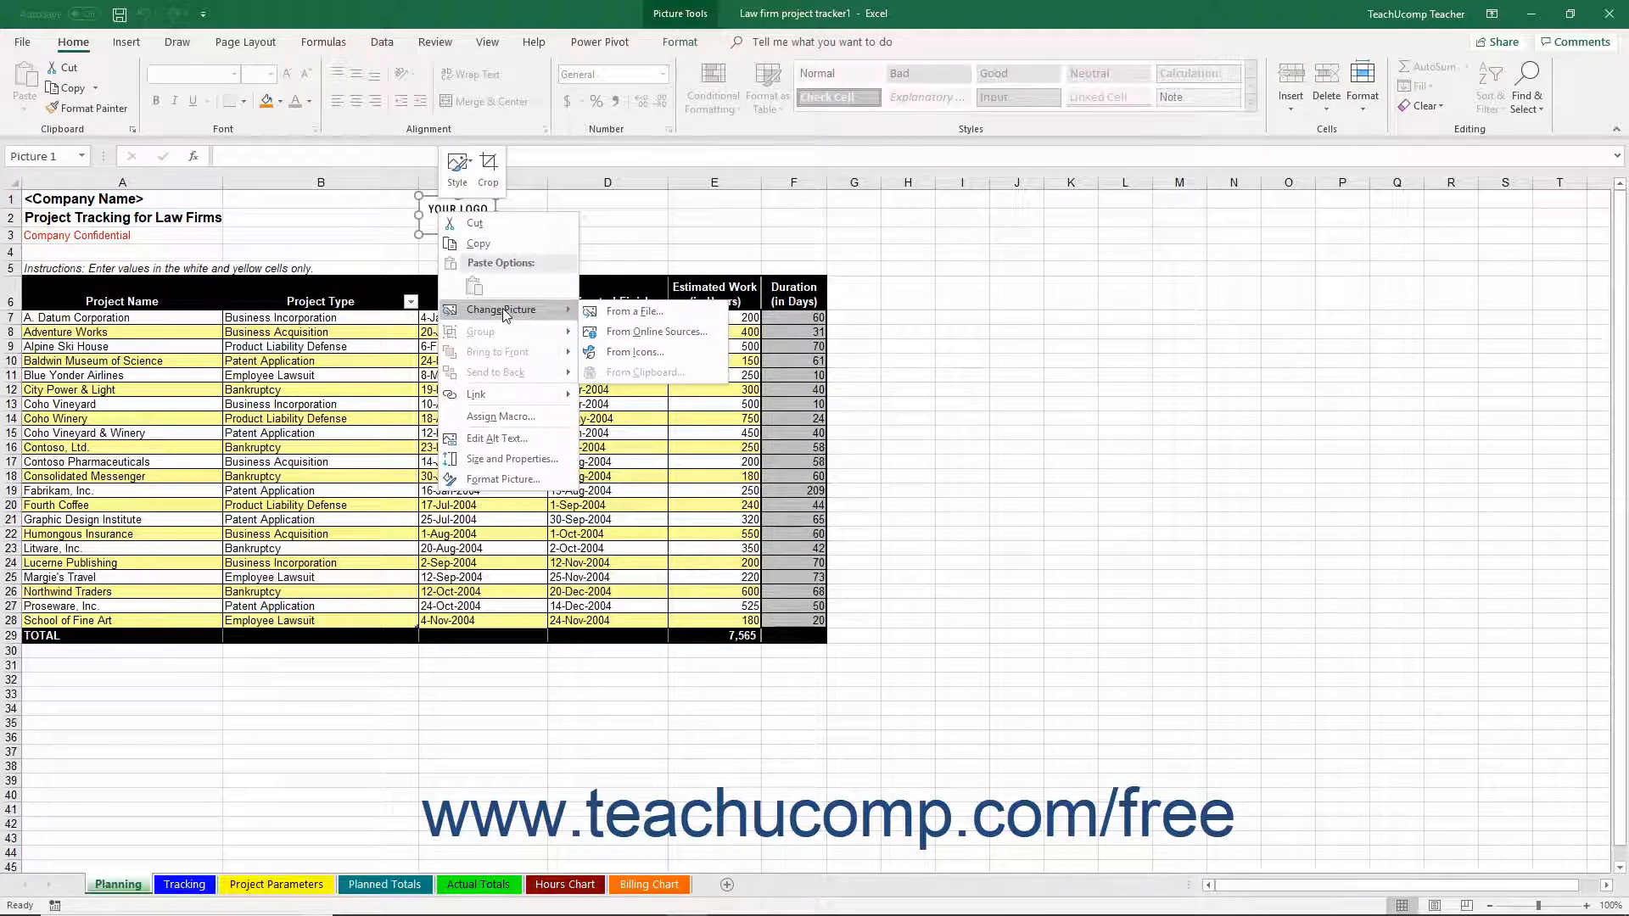
left_click(628, 310)
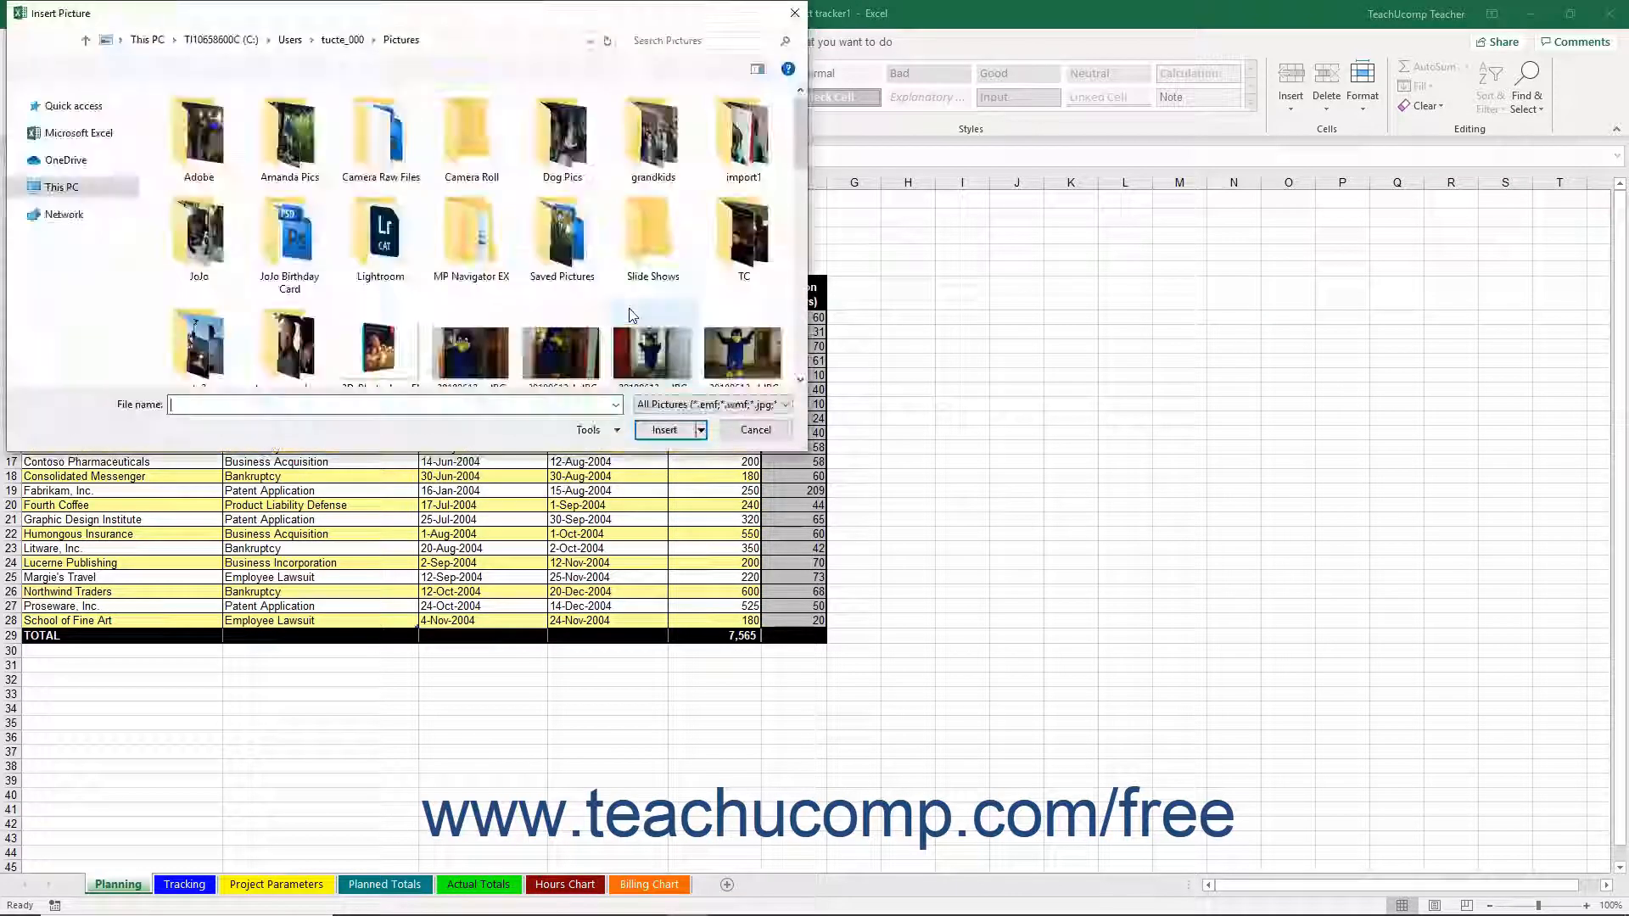